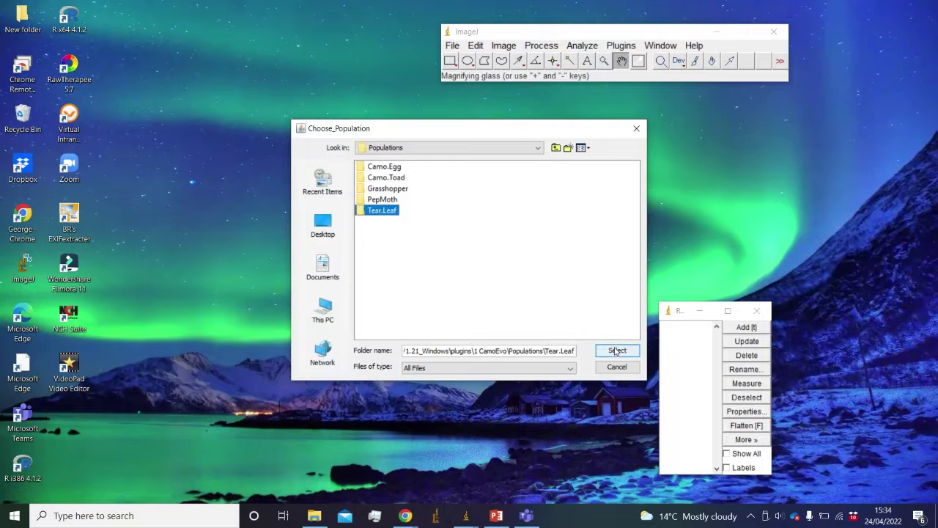
- Switch to File Explorer and look through the contents of the Tear.Leaf population folder
left_click(315, 517)
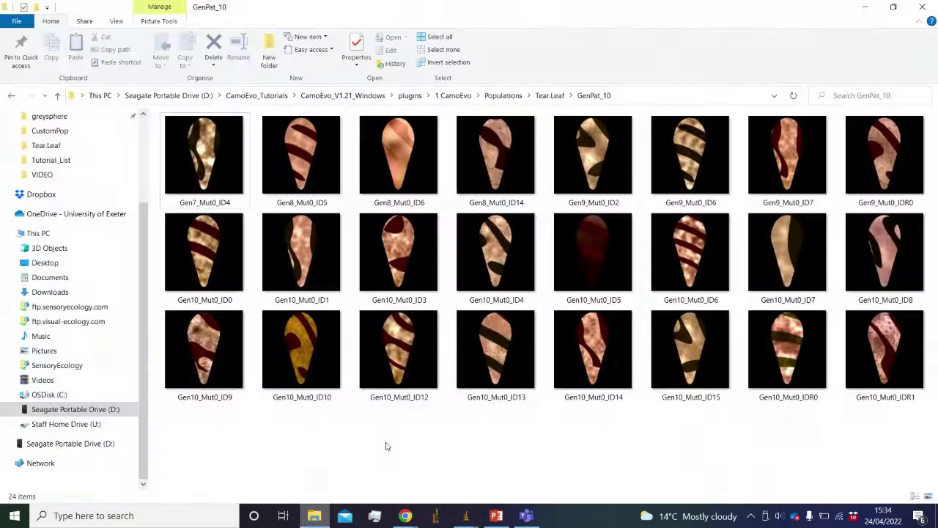
left_click(546, 96)
scroll(639, 173, "down", 3)
scroll(237, 203, "up", 3)
scroll(739, 168, "down", 3)
scroll(739, 168, "up", 3)
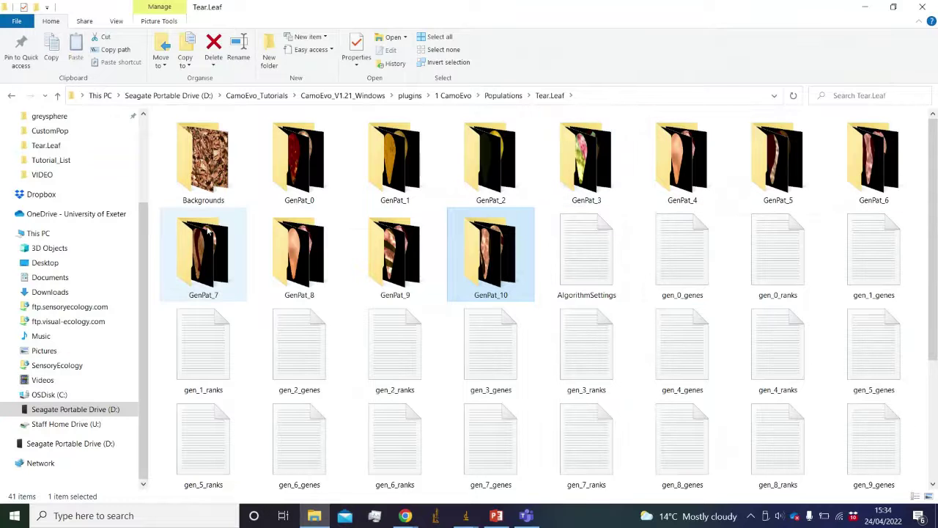
- Open gen_0_ranks, read across all of its columns, and put the file and File Explorer away
double_click(800, 277)
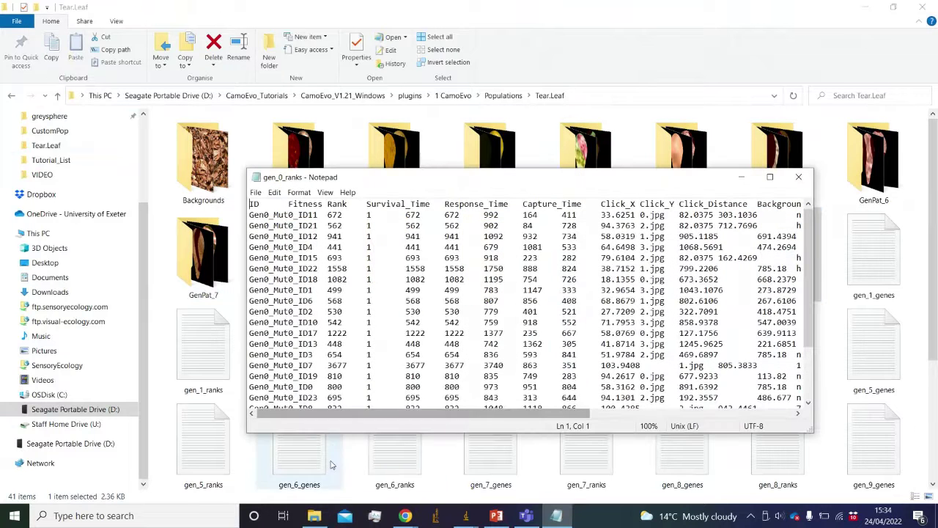
left_click_drag(382, 418, 586, 405)
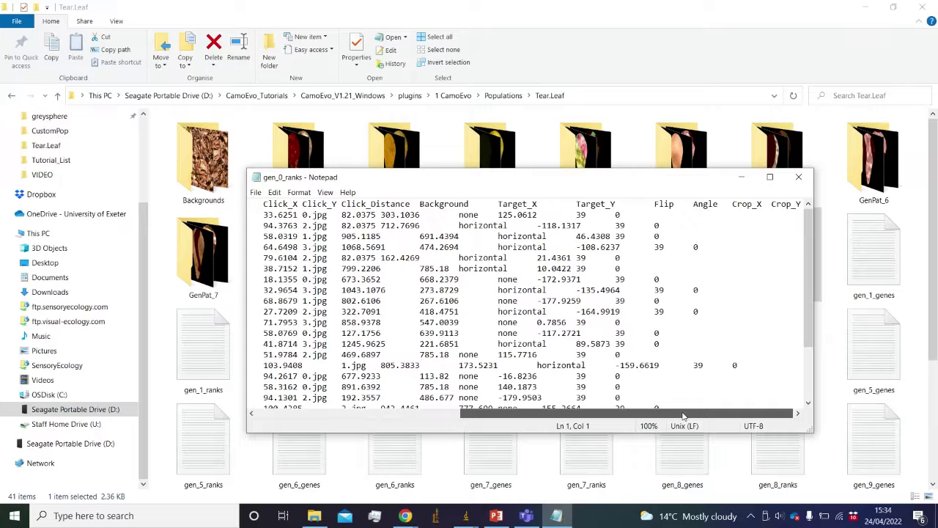
left_click_drag(655, 416, 695, 408)
left_click_drag(673, 413, 548, 412)
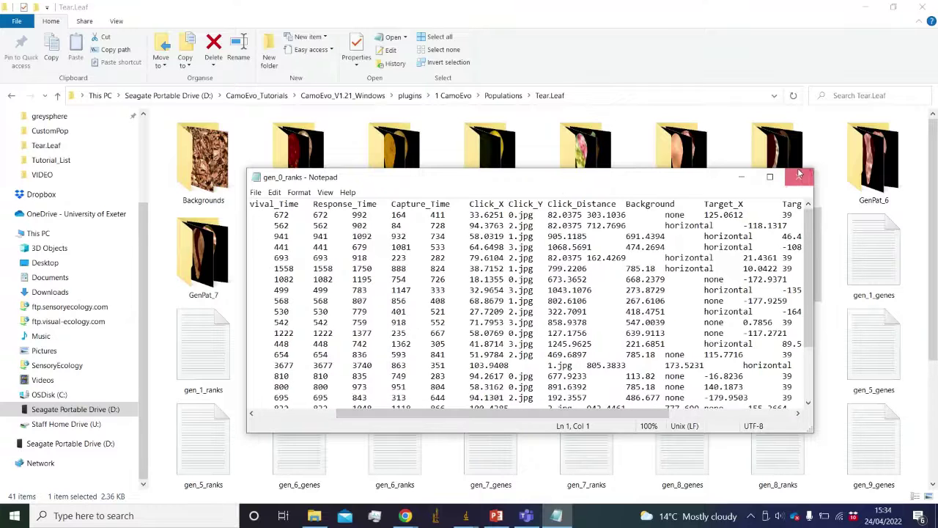
left_click(800, 174)
left_click(870, 7)
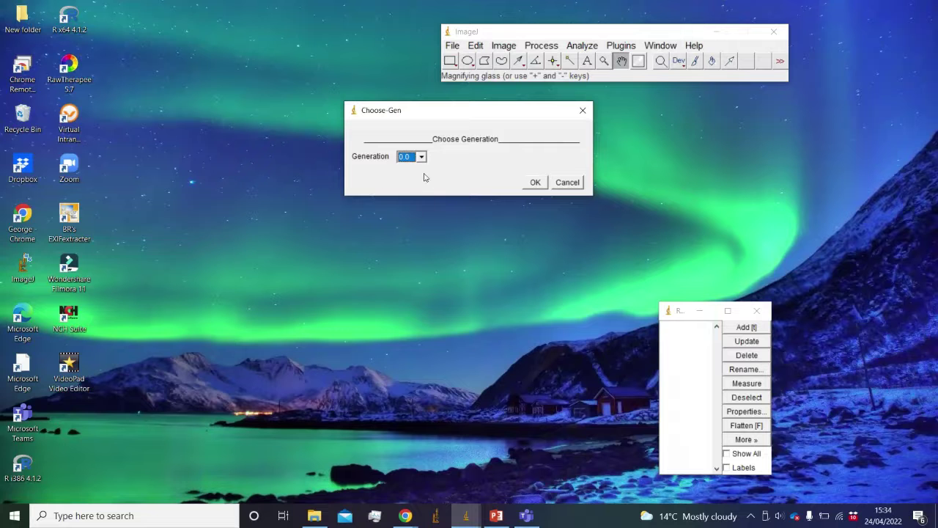
- Choose generation 10 of the Tear.Leaf population and generate its gallery
left_click(421, 157)
scroll(425, 208, "down", 1)
left_click(405, 233)
left_click(535, 182)
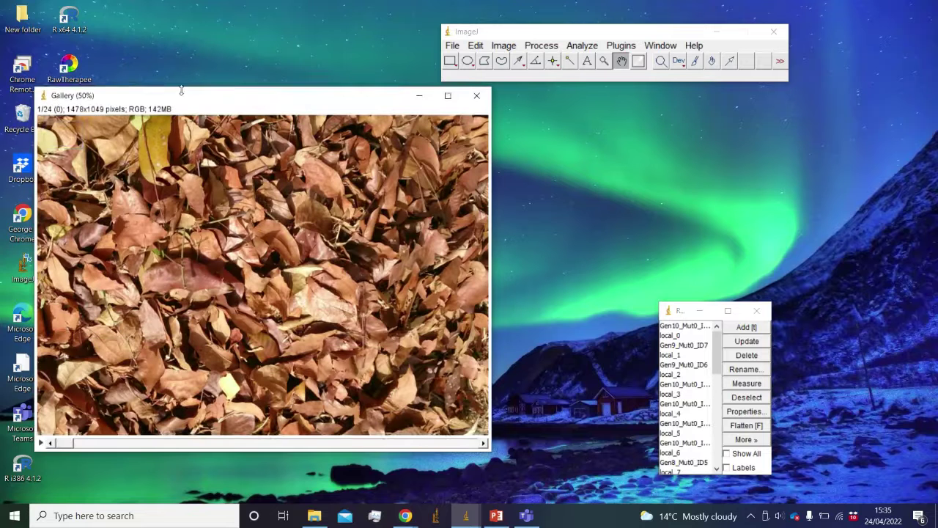
- Arrange the gallery and ROI Manager side by side, widening the manager to show full region names
left_click_drag(181, 92, 403, 100)
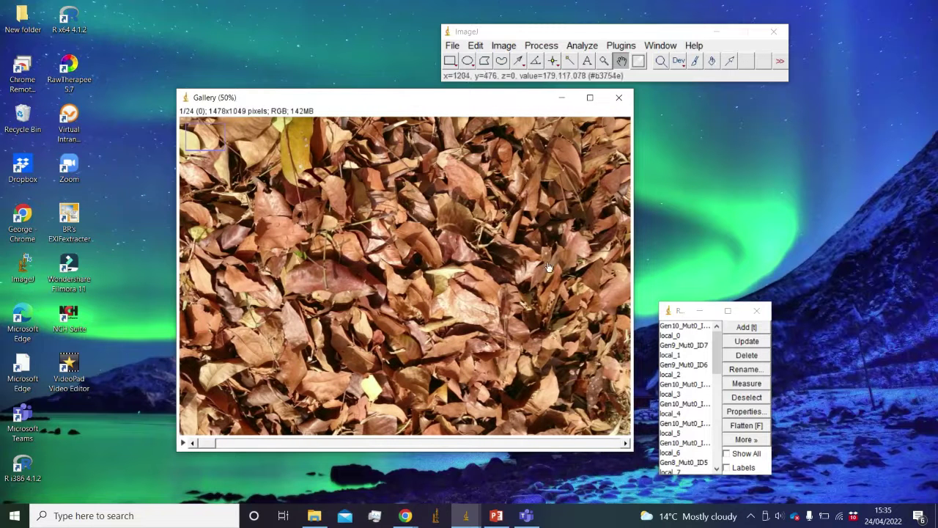
left_click_drag(681, 317, 682, 151)
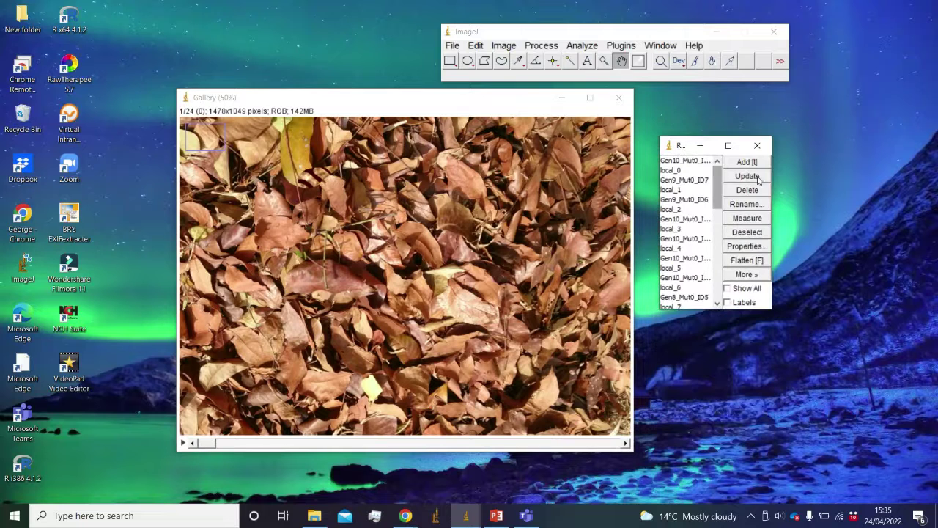
left_click_drag(777, 173, 850, 173)
left_click_drag(713, 146, 706, 116)
scroll(784, 147, "down", 5)
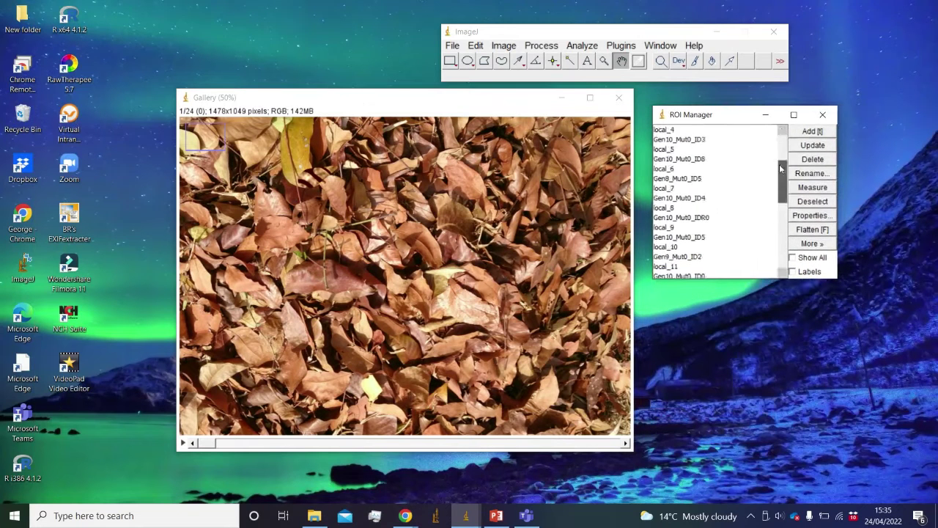
scroll(777, 147, "up", 5)
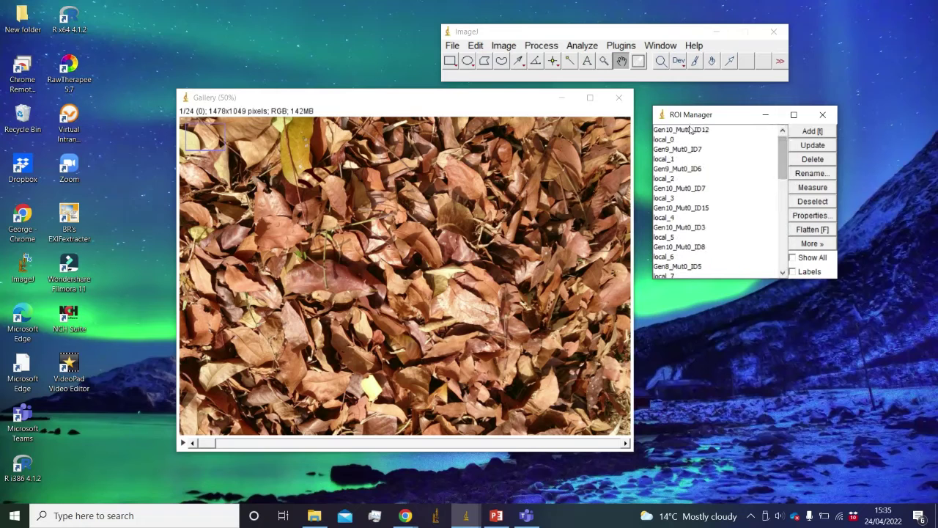
- Show the target and local-region outlines for Gen10_Mut0_ID12 with local_0 and Gen9_Mut0_ID7 with local_1 on the gallery
left_click(689, 130)
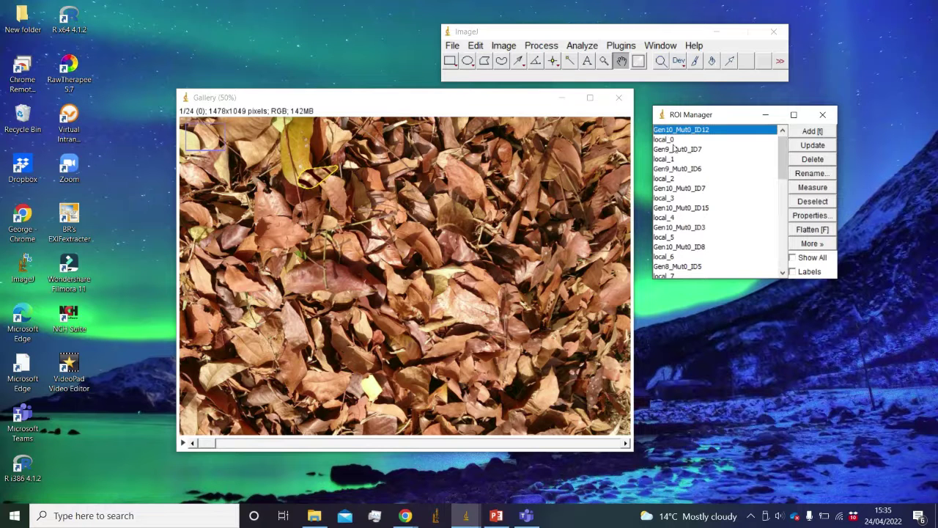
key("Down")
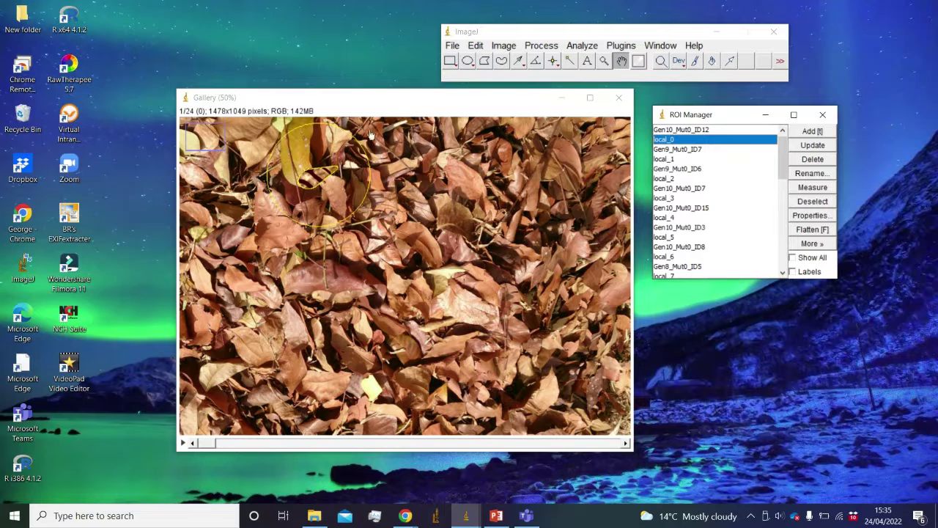
left_click(699, 150)
scroll(332, 268, "down", 1)
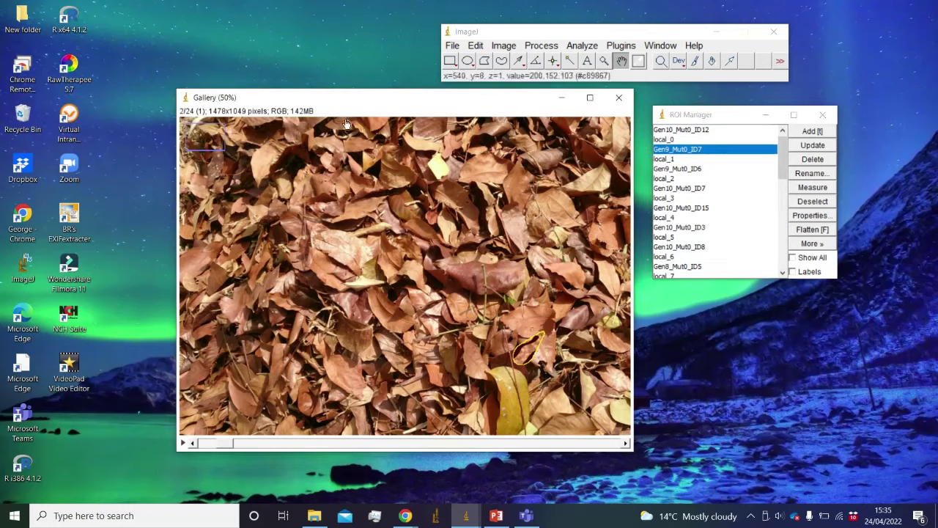
left_click_drag(350, 104, 339, 103)
left_click(695, 159)
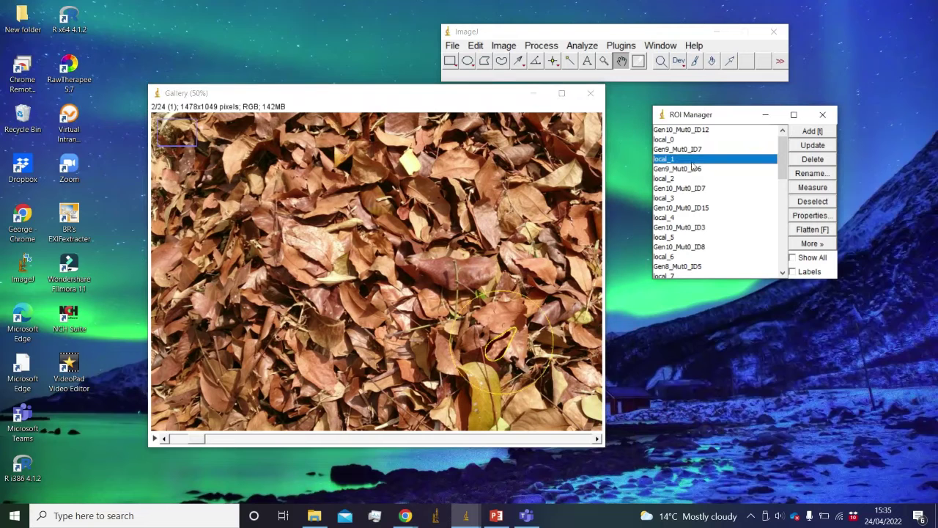
mouse_move(419, 104)
left_mouse_down()
mouse_move(451, 142)
mouse_move(428, 107)
left_mouse_up()
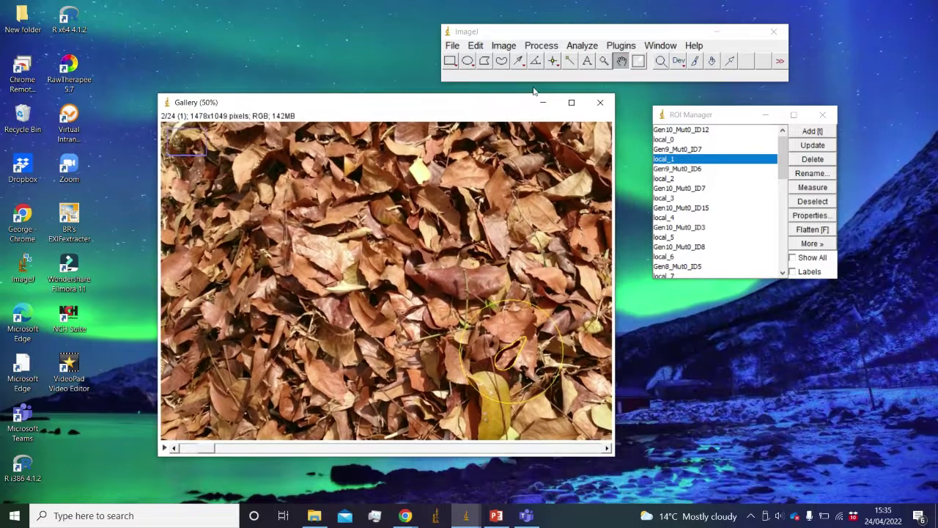
left_click_drag(494, 110, 529, 101)
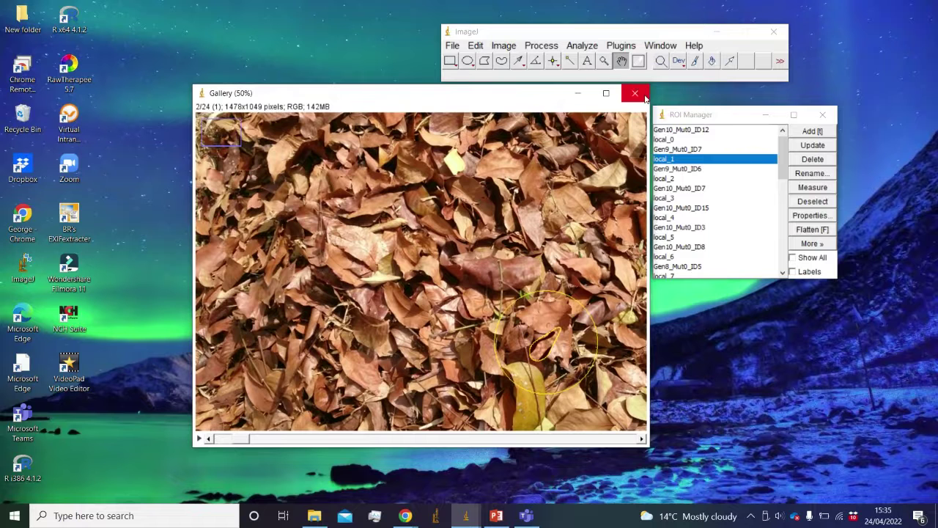
- Close the Tear.Leaf gallery and ROI Manager, and run the CamoEvo gallery tool again
left_click(646, 96)
left_click(822, 114)
left_click(621, 45)
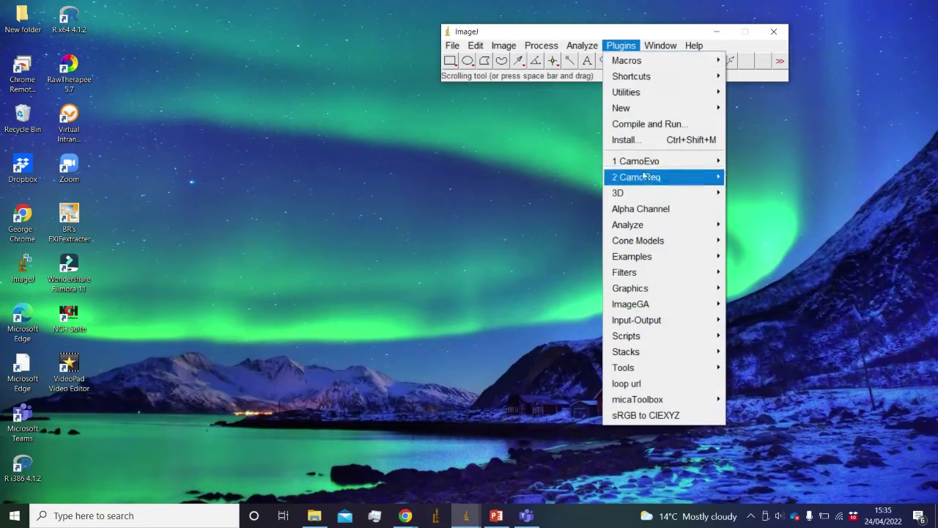
mouse_move(652, 161)
left_click(785, 242)
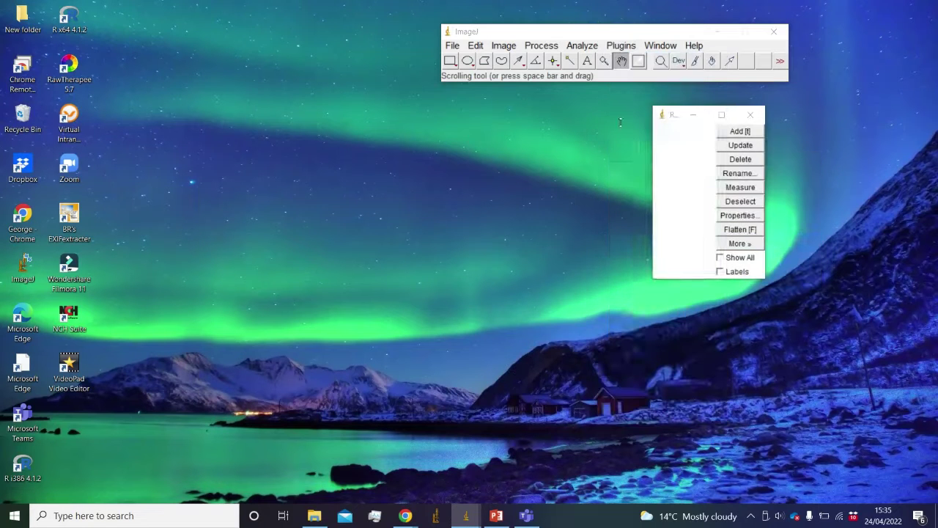
- Select the CustomPop folder in CamoEvo_Tutorials as the population and generate its gallery for generation 0
left_click(388, 189)
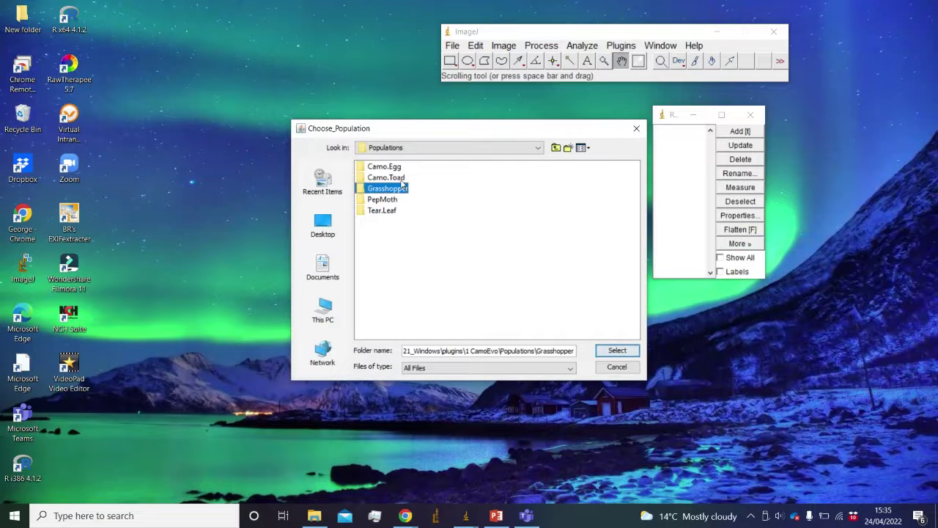
left_click(427, 149)
scroll(421, 163, "up", 2)
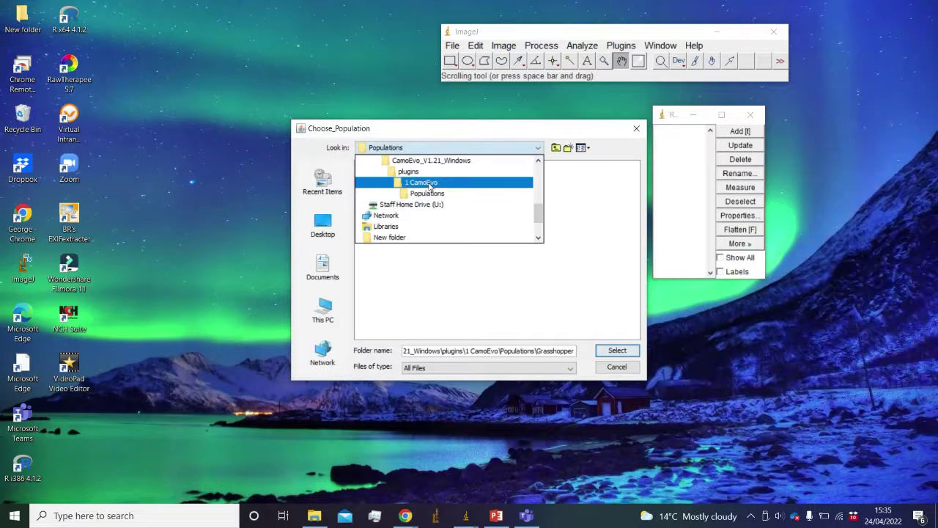
scroll(422, 164, "up", 1)
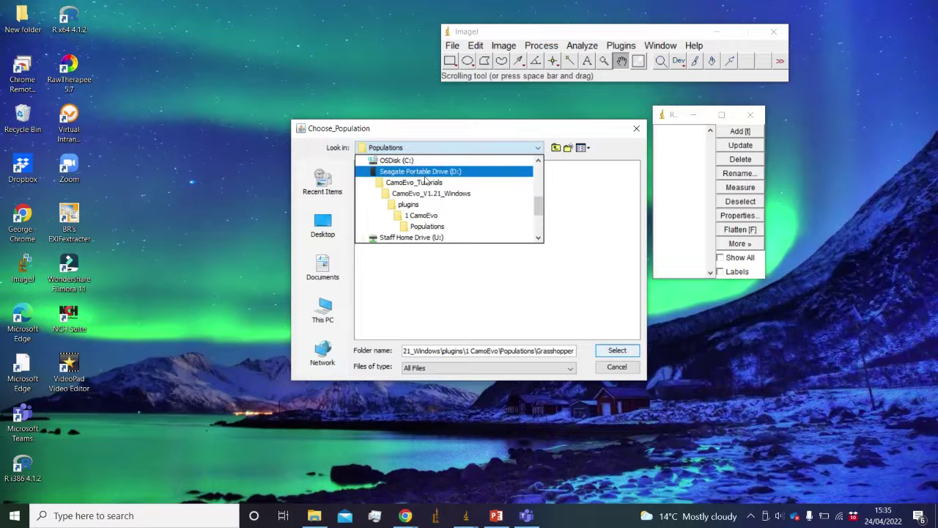
left_click(422, 184)
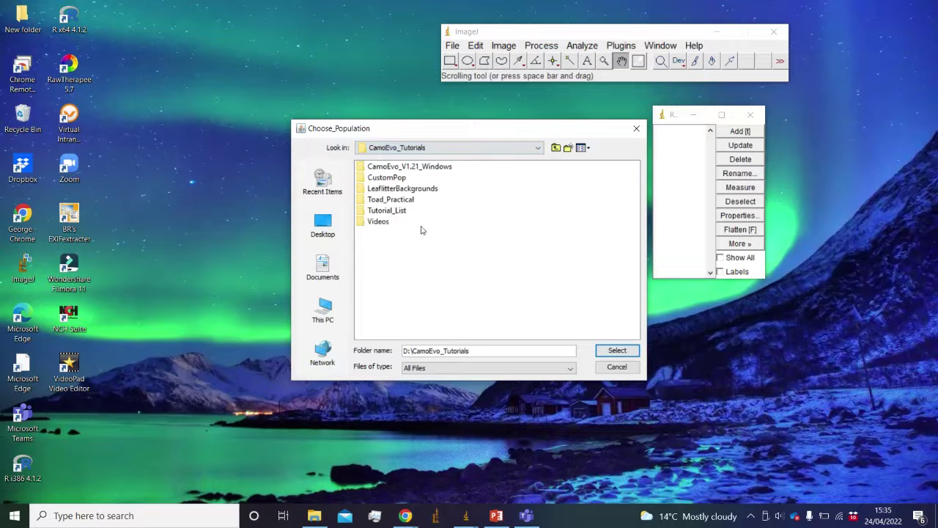
left_click(406, 190)
left_click(401, 178)
left_click(635, 350)
left_click(535, 181)
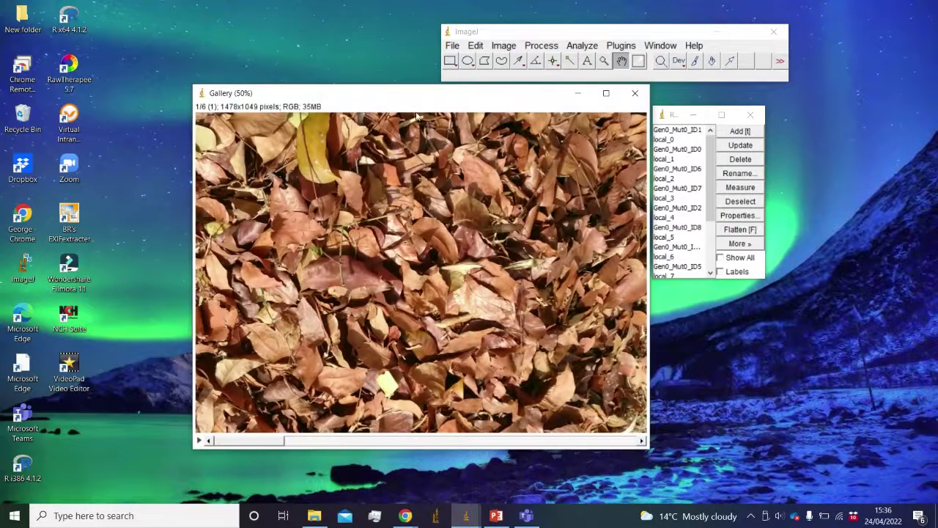
- Outline Gen0_Mut0_ID1 and Gen0_Mut0_ID0 on the new gallery and examine the grasshopper targets up close
left_click_drag(421, 99, 344, 104)
left_click(672, 131)
left_click(677, 149)
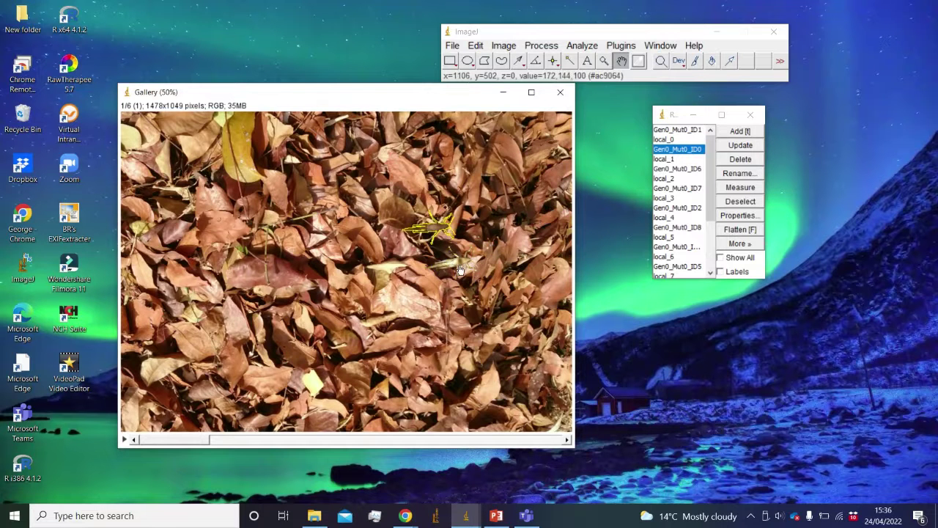
key("plus")
key("plus")
key("minus")
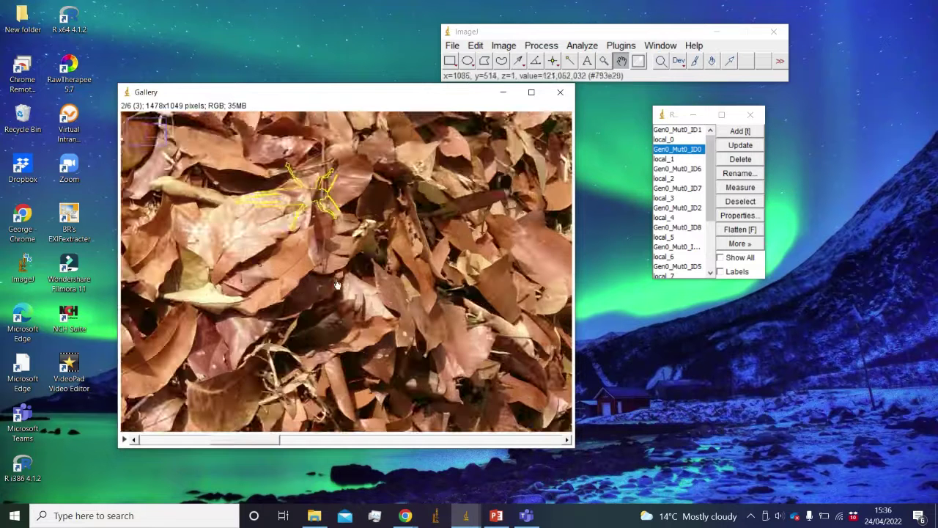
scroll(319, 288, "down", 1)
- Inspect the outlines of local_1, Gen0_Mut0_ID6, Gen0_Mut0_ID7, local_3 and local_4 on the gallery slide
left_click(676, 158)
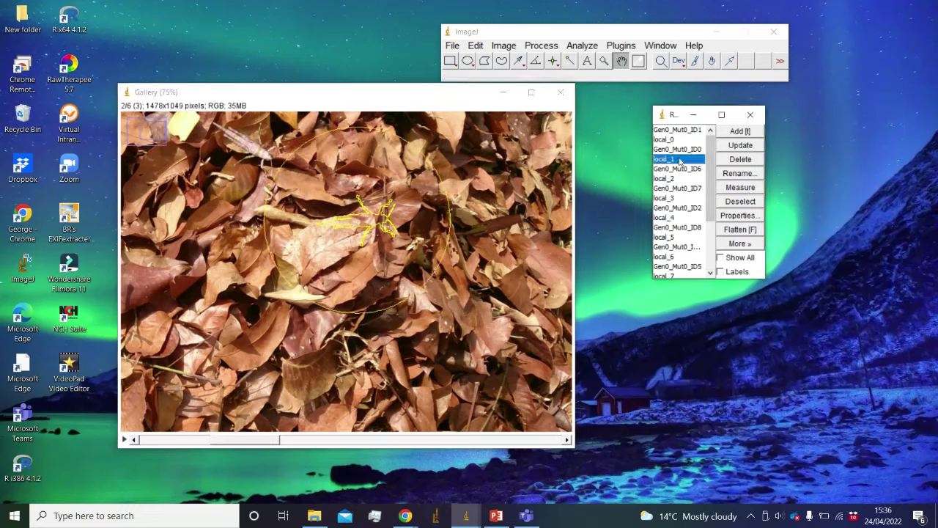
left_click(679, 168)
key("minus")
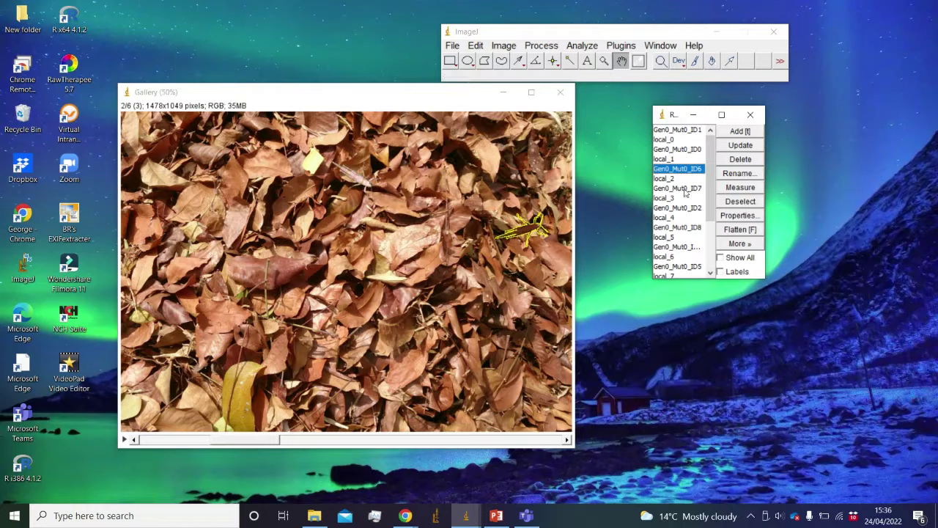
left_click(682, 188)
left_click(421, 281)
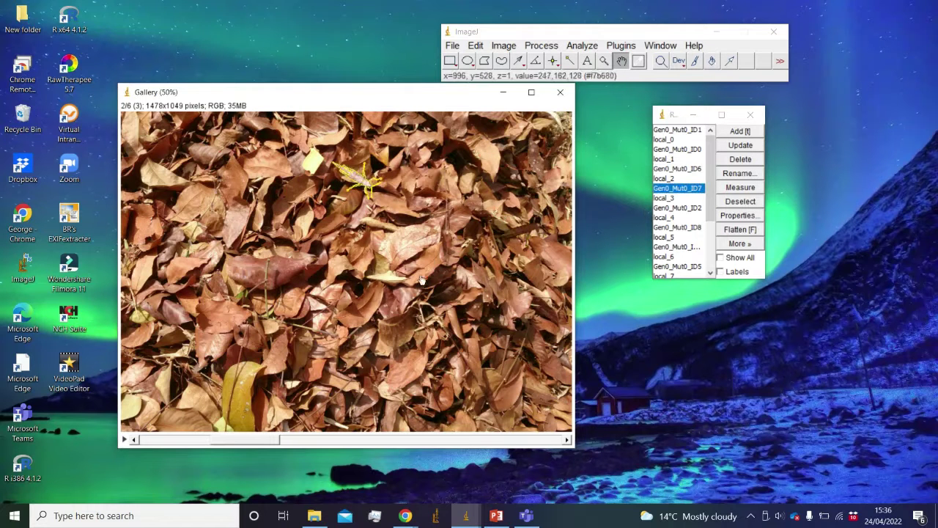
scroll(377, 308, "up", 1)
scroll(378, 308, "down", 1)
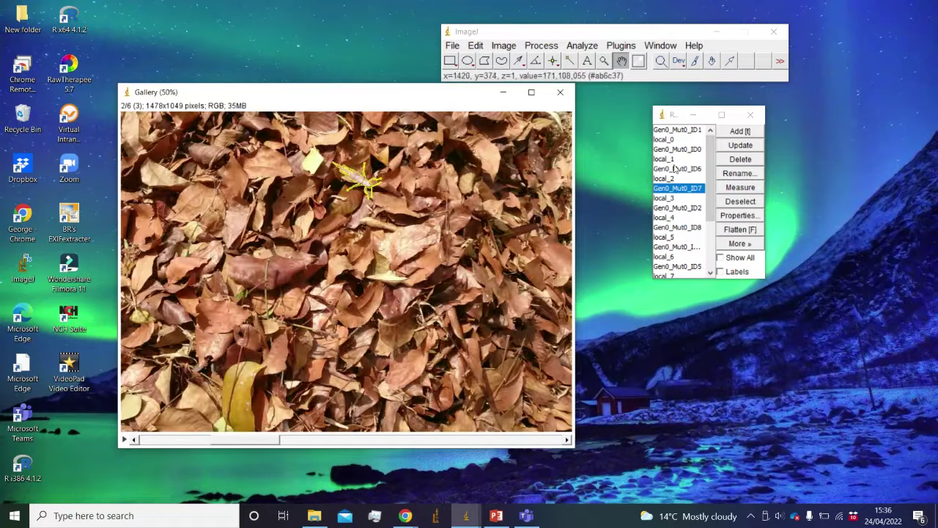
left_click(666, 198)
left_click(663, 218)
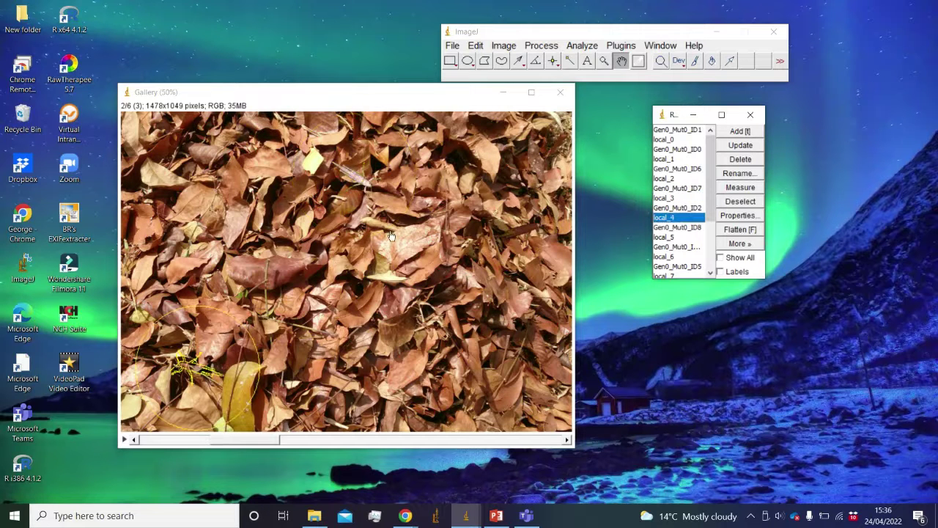
key("minus")
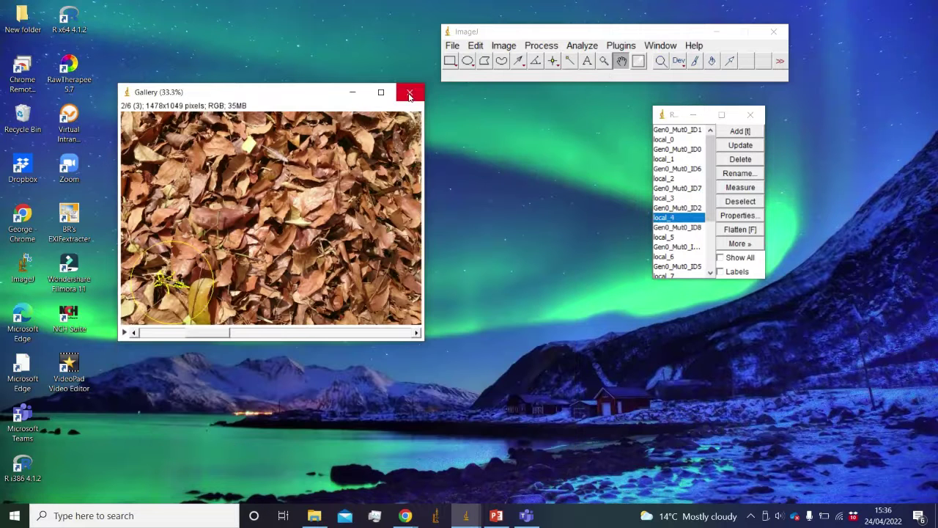
- Close the CustomPop gallery and ROI Manager, and reposition the main ImageJ window on the desktop
left_click(409, 93)
left_click(750, 116)
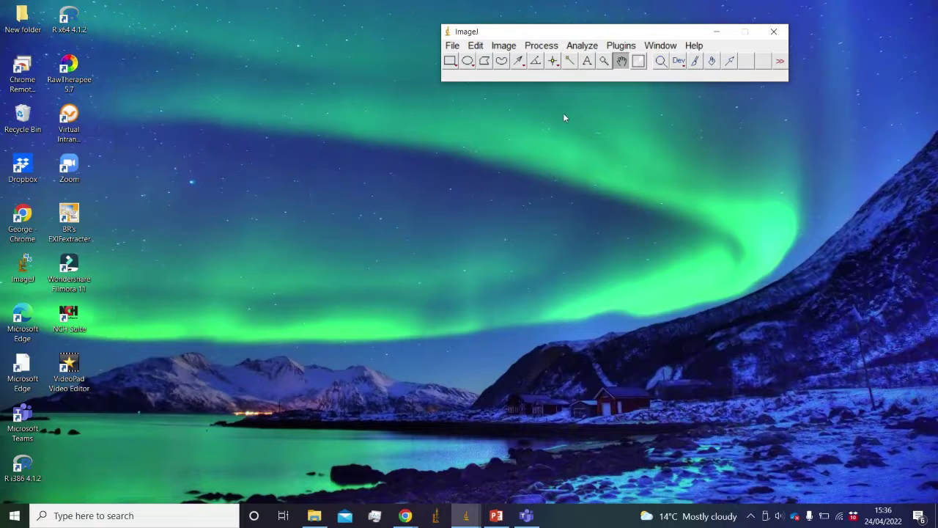
left_click_drag(549, 33, 446, 37)
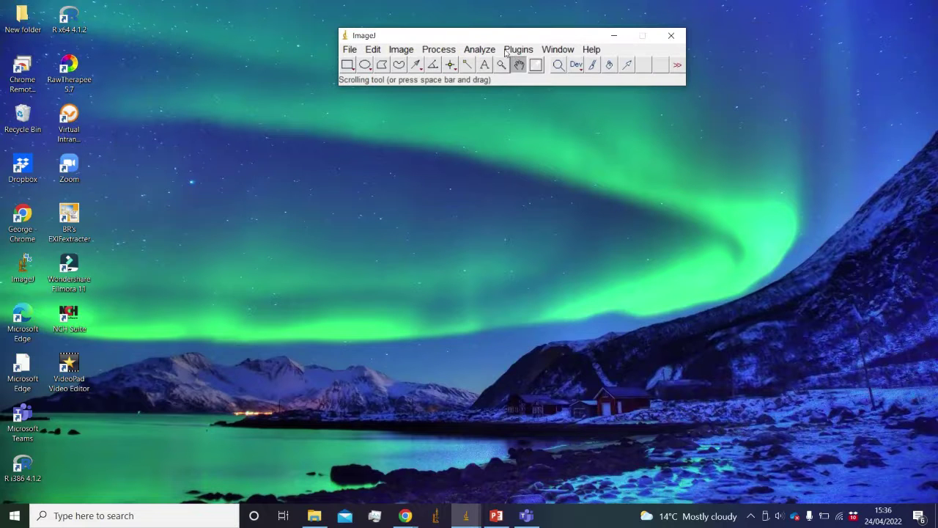
left_click(518, 49)
mouse_move(484, 55)
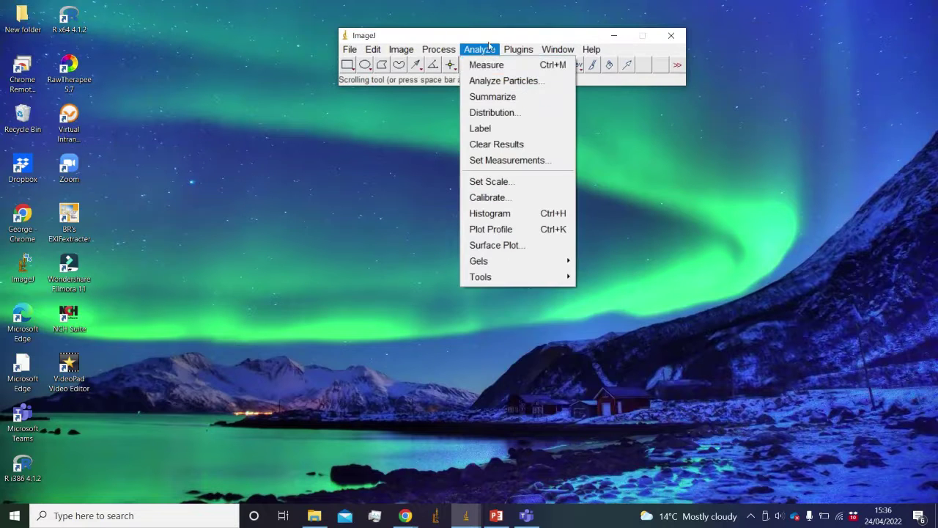
- Load the saved Tear.Leaf game in the CamoEvo Game plugin and run its camo analyses
mouse_move(518, 49)
mouse_move(546, 166)
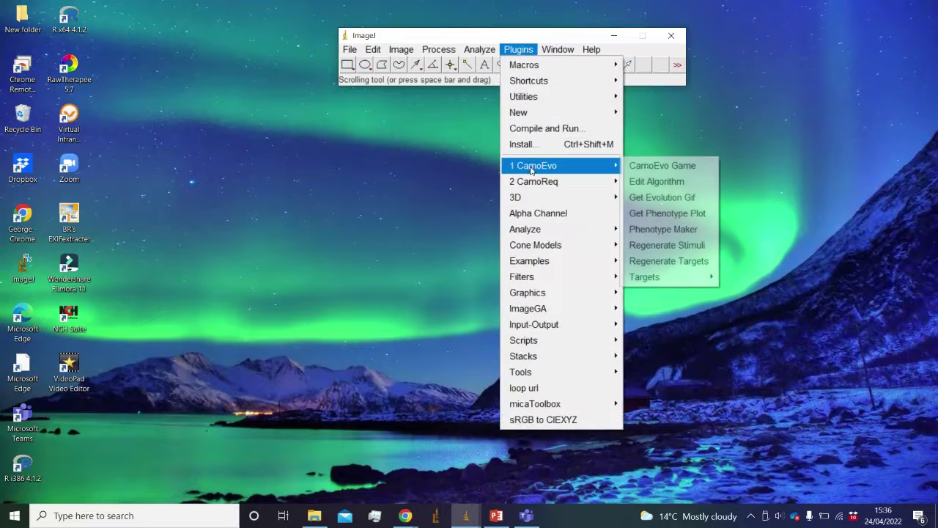
left_click(664, 165)
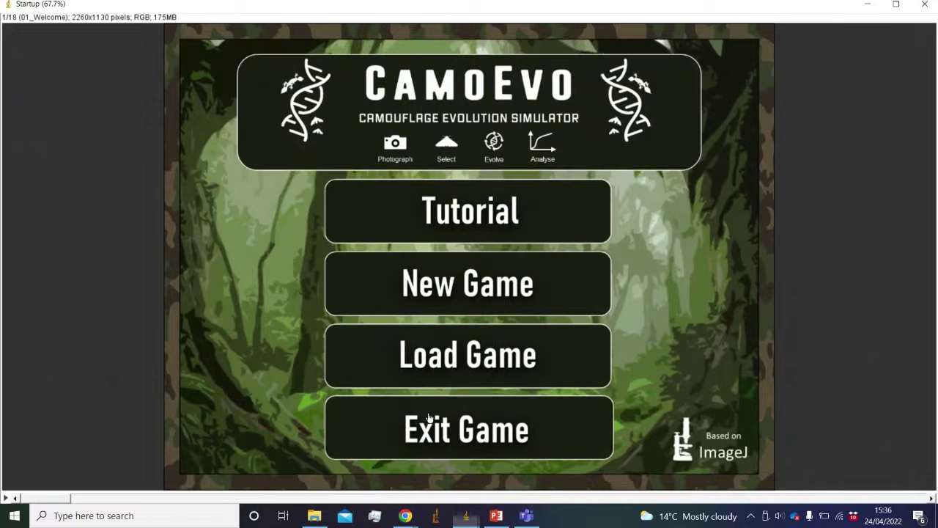
left_click(441, 382)
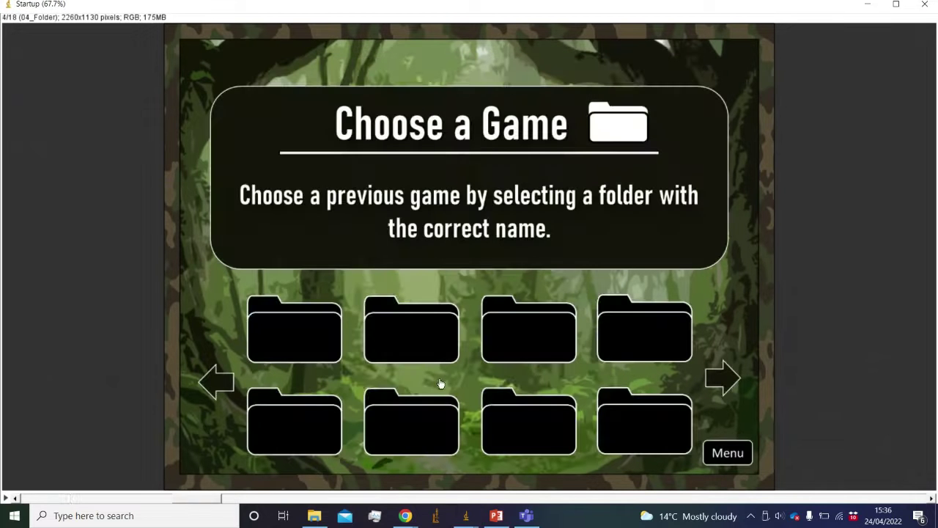
left_click(291, 437)
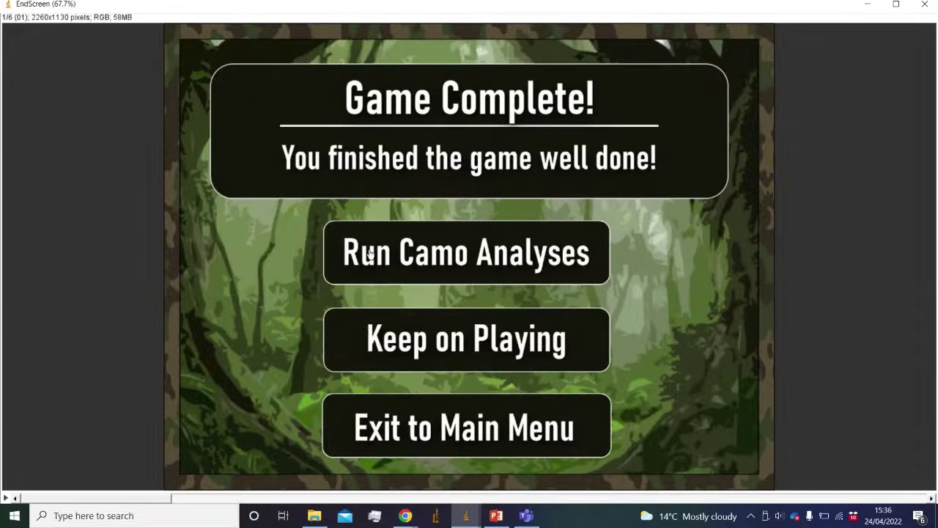
left_click(441, 261)
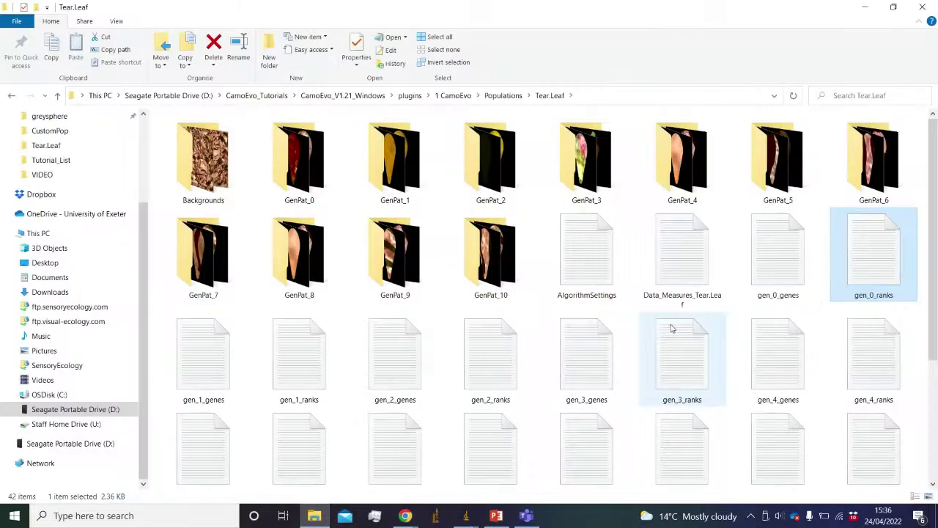
- Open Data_Measures_Tear.Leaf in the population folder, look through its target and background measurement columns, and close it
double_click(670, 246)
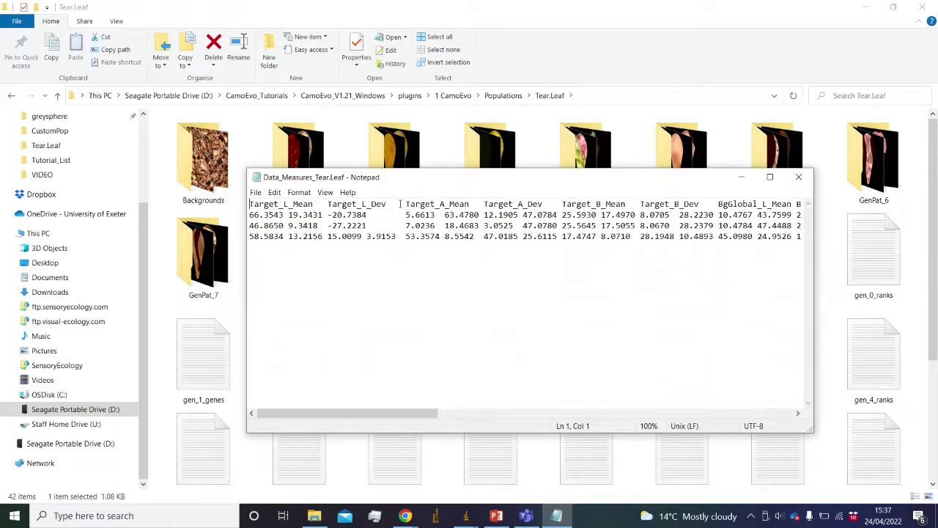
left_click_drag(345, 415, 311, 405)
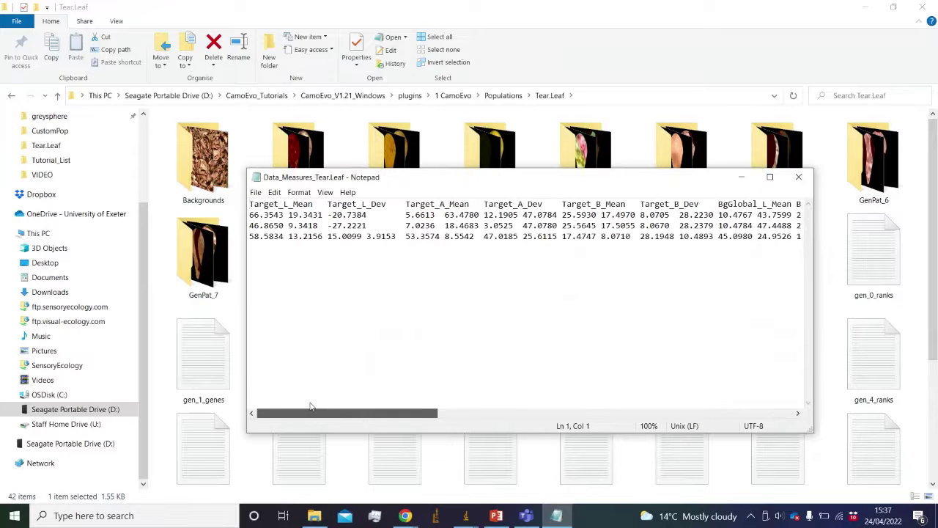
left_click_drag(319, 406, 718, 404)
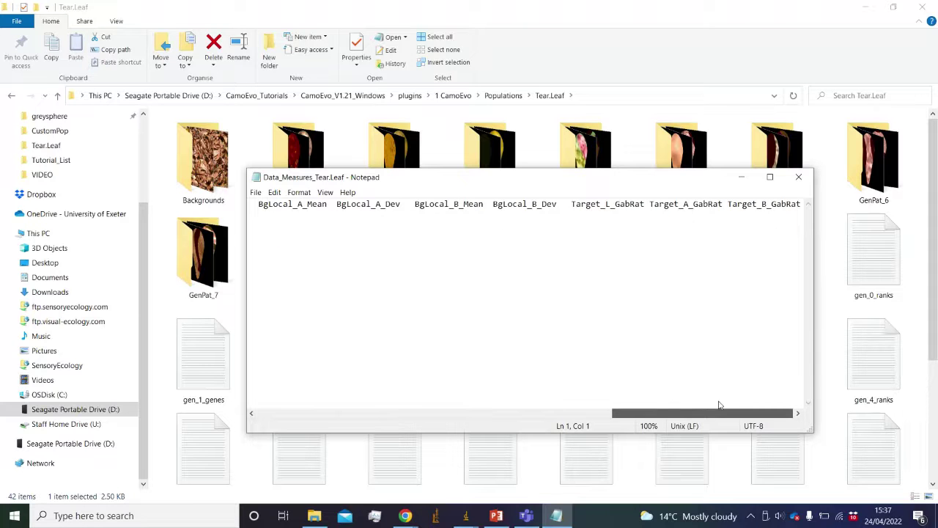
left_click(811, 178)
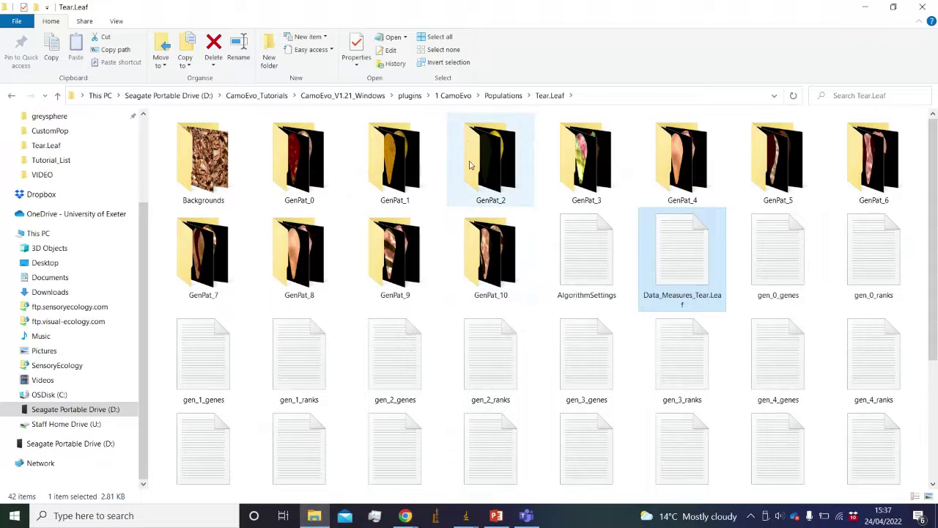
- Open the ImageAnalysis folder within 2 CamoReq in the CamoEvo plugins folder
left_click(410, 95)
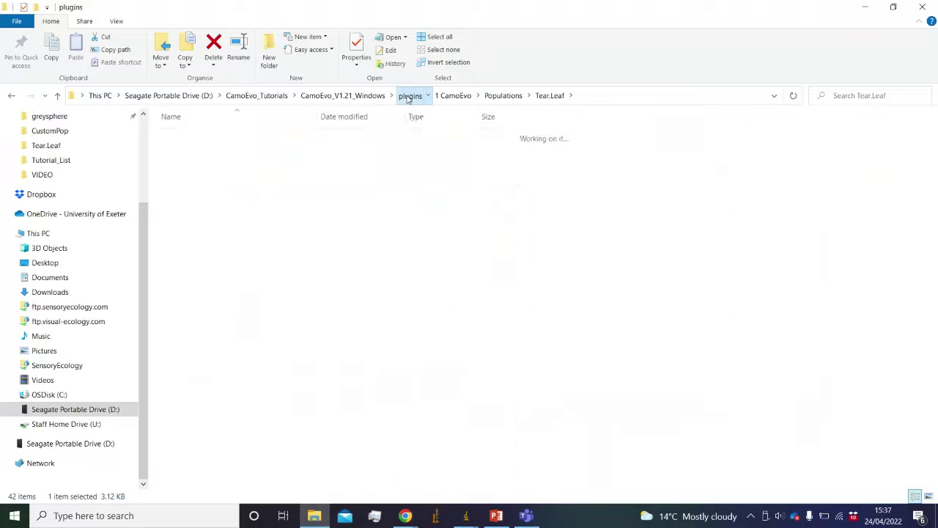
double_click(187, 147)
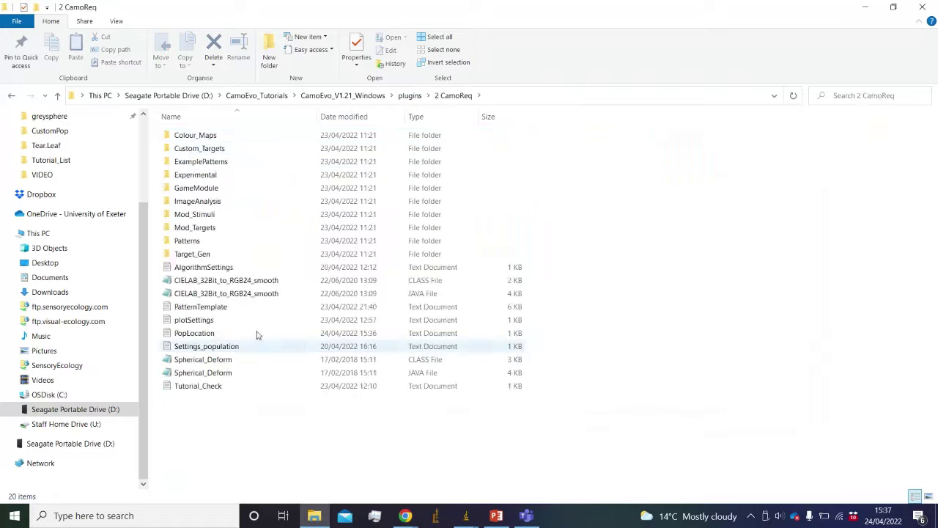
left_click(211, 206)
double_click(211, 206)
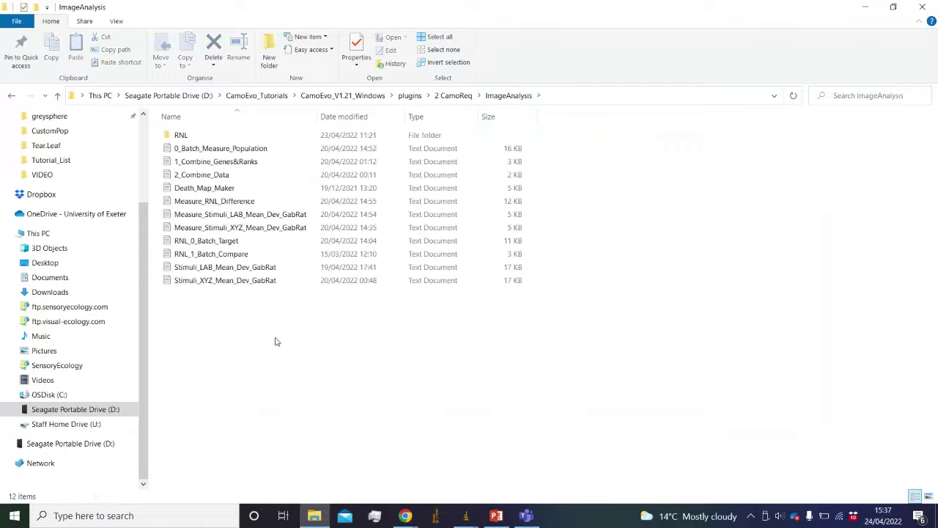
- Examine the 0_Batch_Measure_Population, Measure_RNL_Difference and LAB and XYZ Measure_Stimuli script files, and minimize the file window
left_click(191, 151)
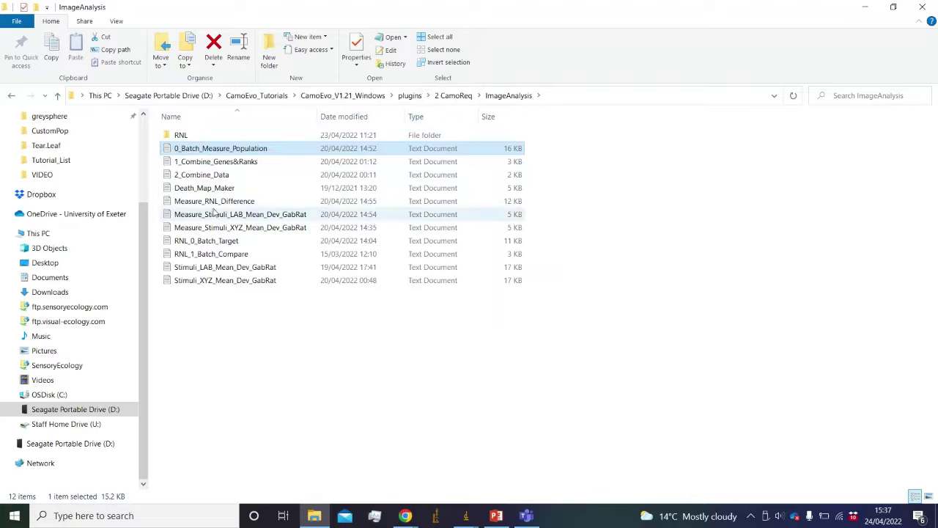
left_click(210, 201)
left_click(211, 215)
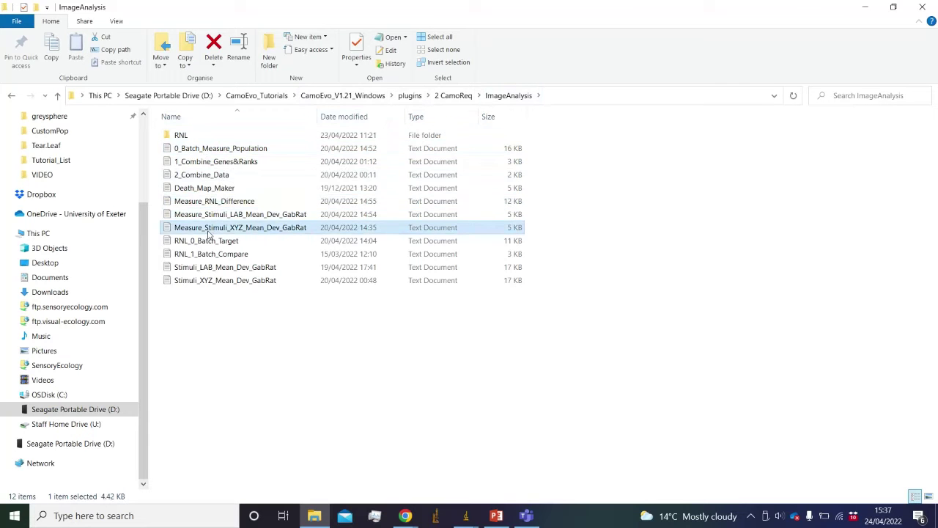
left_click(211, 202)
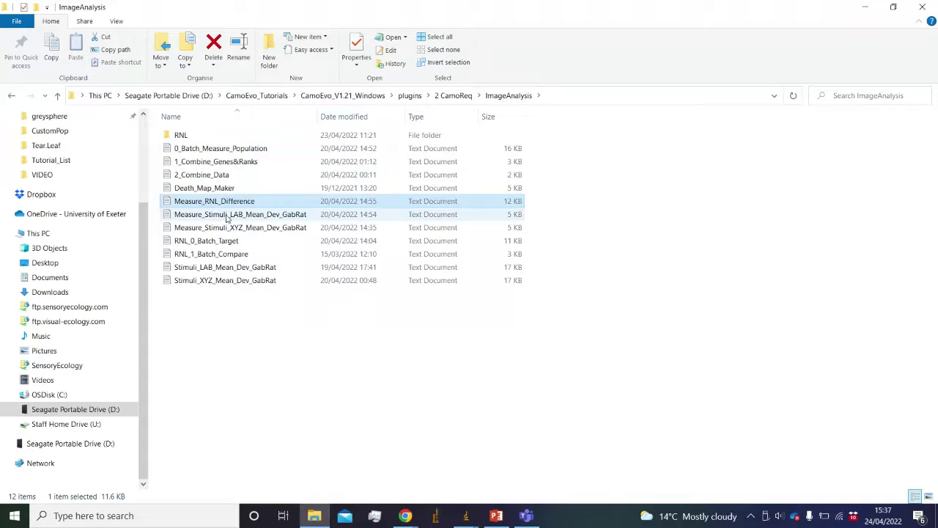
left_click(227, 215)
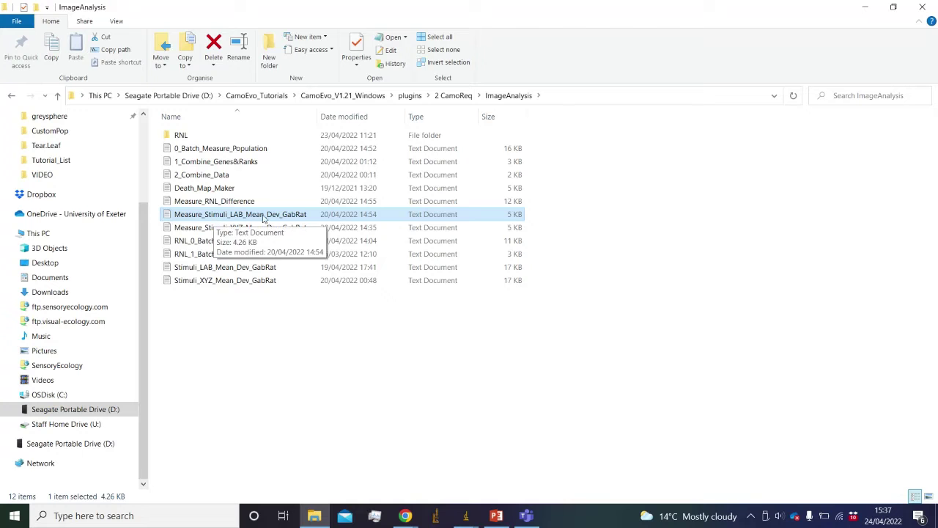
left_click(280, 349)
left_click(211, 232)
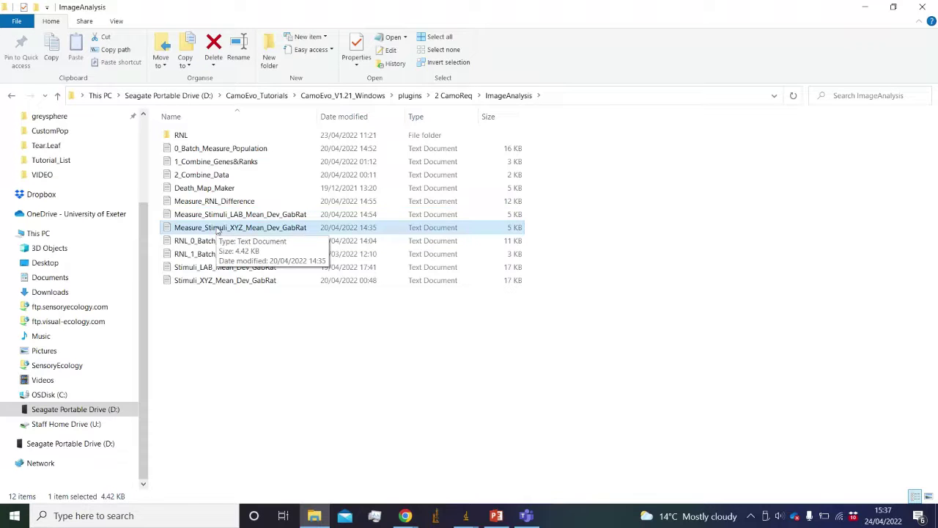
left_click(217, 202)
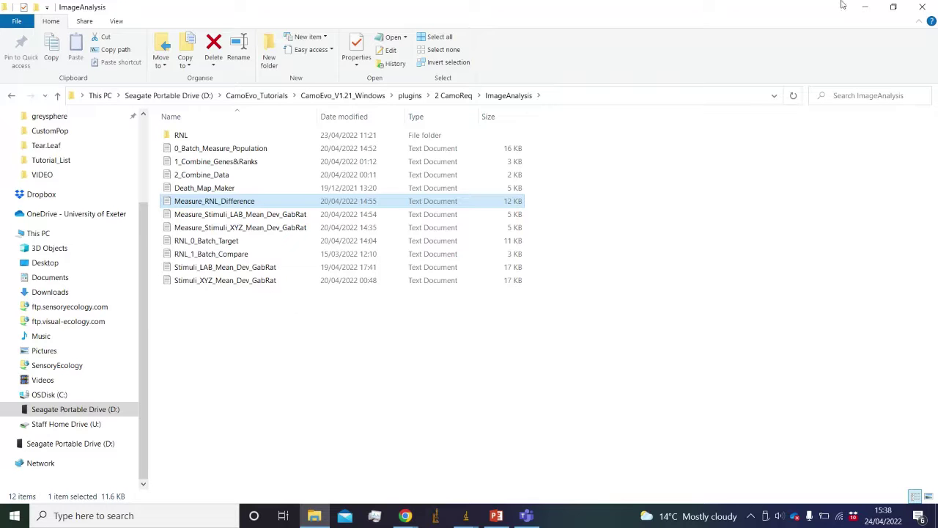
left_click(866, 6)
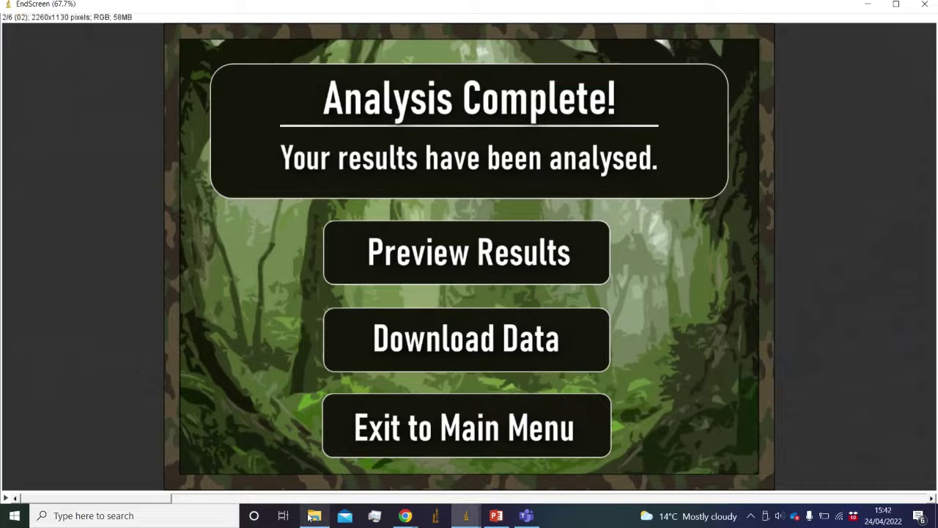
- Preview the analysis results and review the survival time, contrast, colour, disruption and luminance plots
left_click(488, 249)
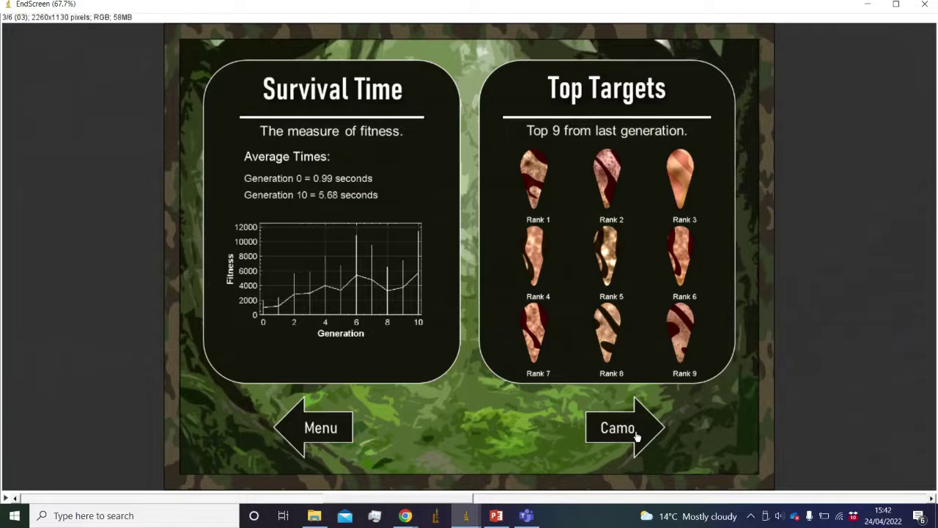
scroll(636, 437, "down", 1)
scroll(640, 436, "down", 1)
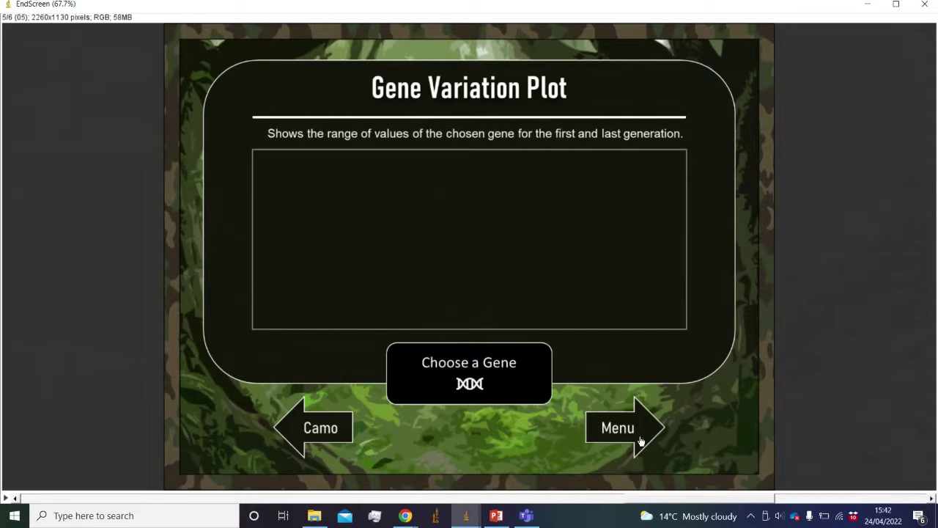
scroll(320, 426, "up", 1)
left_click(366, 237)
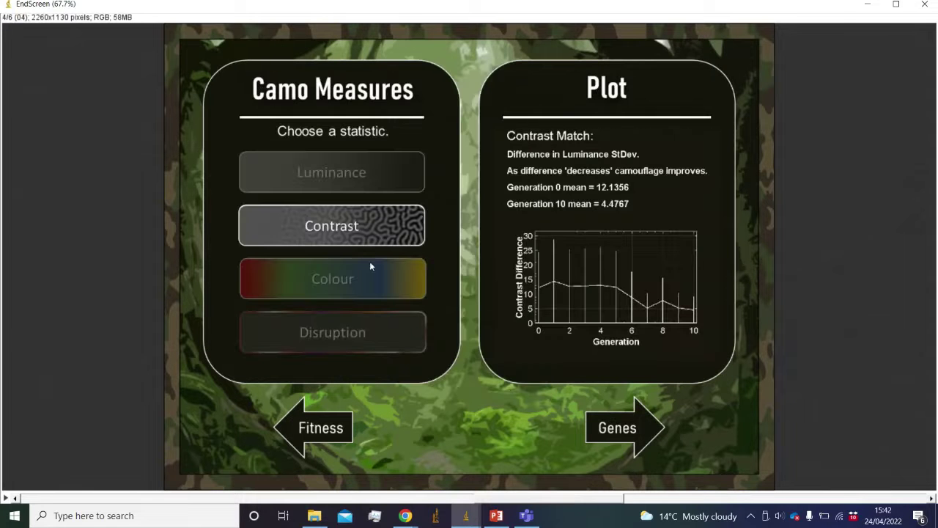
left_click(368, 287)
left_click(370, 335)
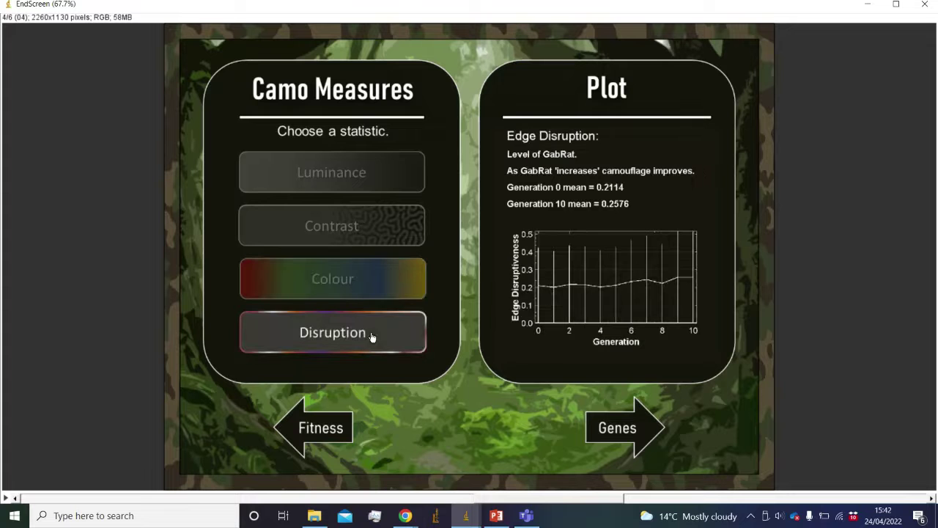
left_click(333, 189)
- Switch to File Explorer, open the Tear.Leaf folder under 1 CamoEvo's Populations, and select the Data_Combined_Tear.Leaf file
left_click(314, 515)
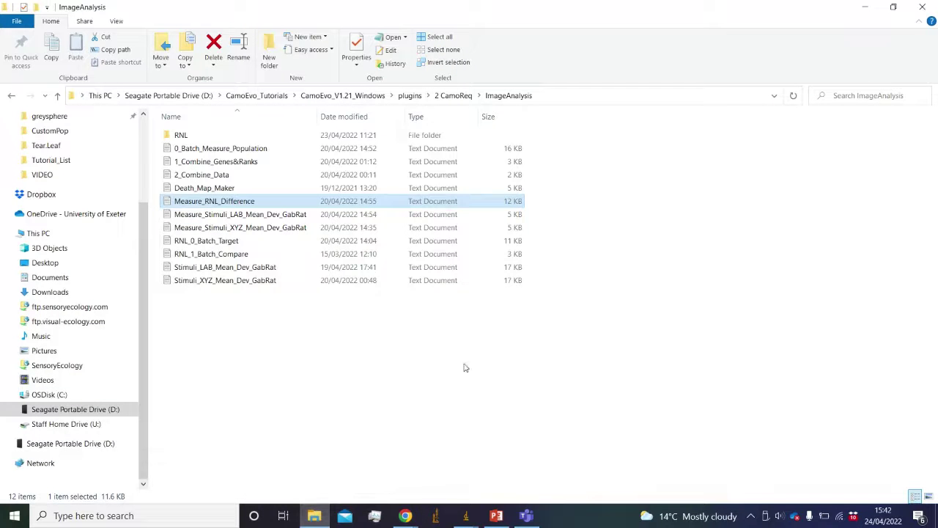
left_click(410, 95)
double_click(240, 135)
left_click(207, 149)
double_click(207, 148)
double_click(201, 188)
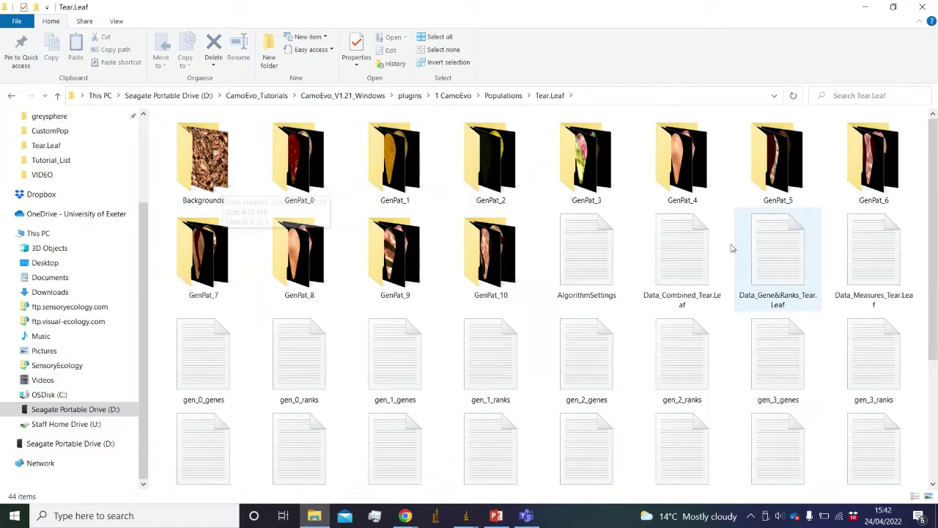
left_click(697, 251)
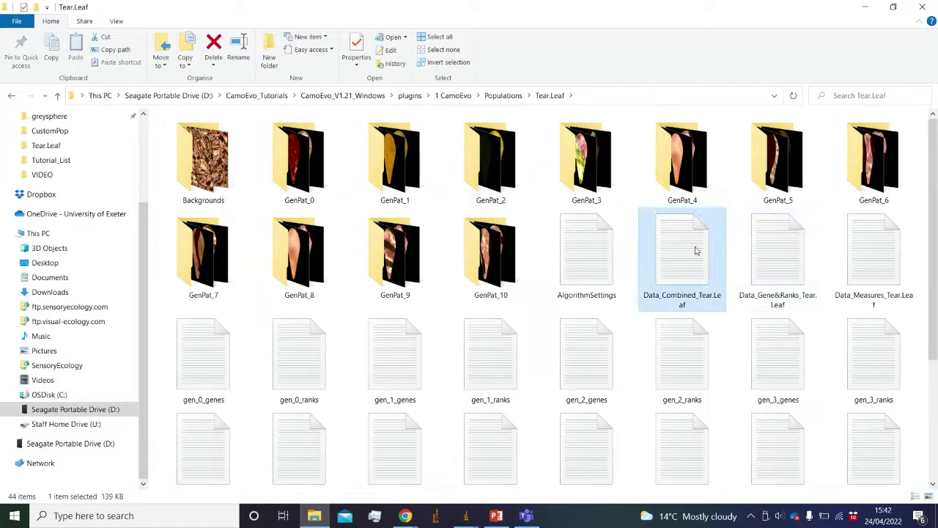
- Open Data_Gene&Ranks_Tear.Leaf and look through its rows, highlighting the first generation 0 entries
left_click(792, 259)
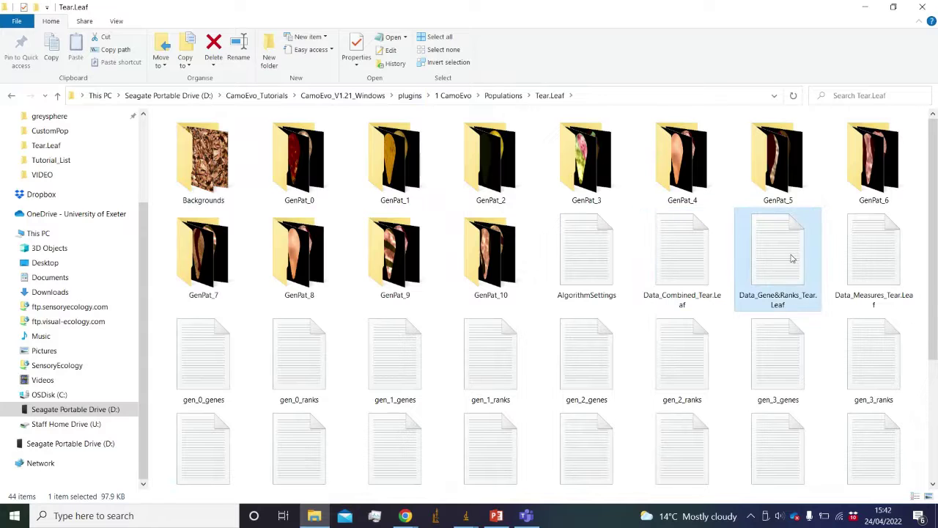
double_click(791, 259)
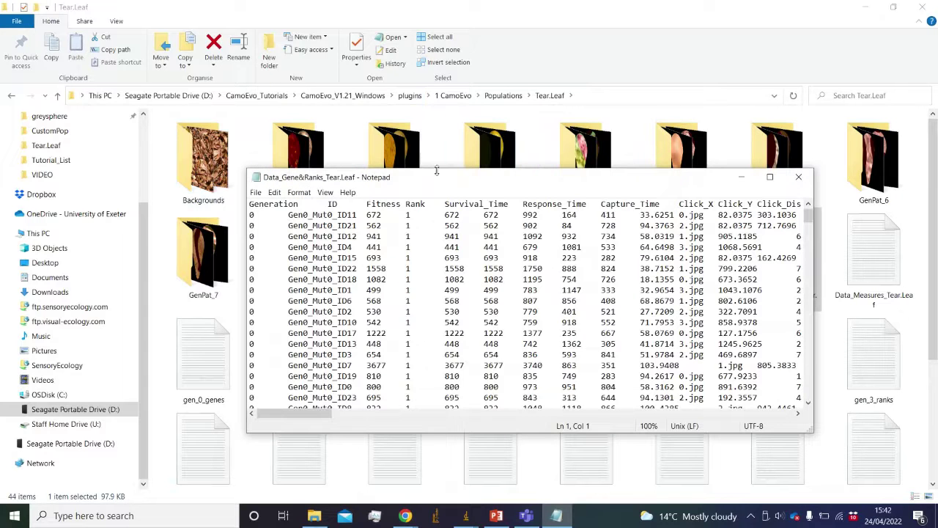
left_click_drag(421, 179, 349, 113)
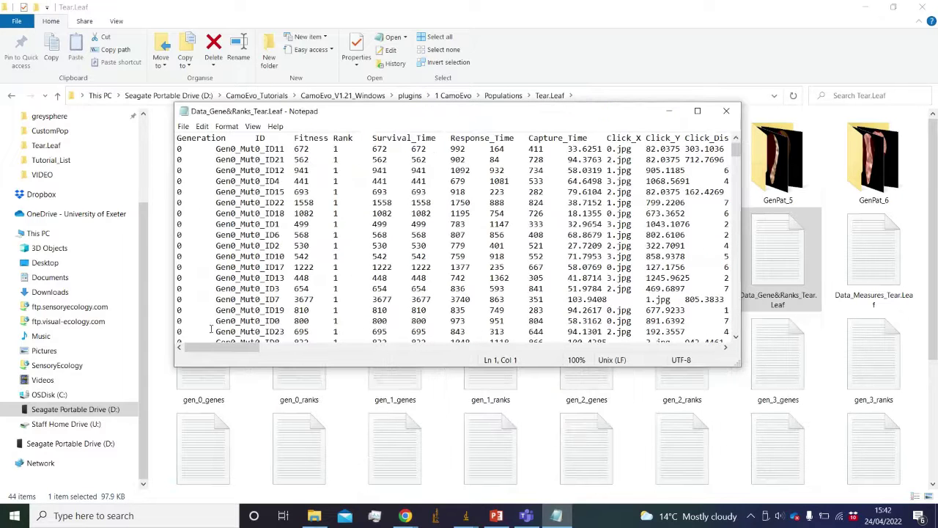
left_click_drag(736, 147, 728, 330)
scroll(324, 319, "up", 20)
left_click_drag(207, 346, 188, 337)
left_click_drag(180, 138, 244, 320)
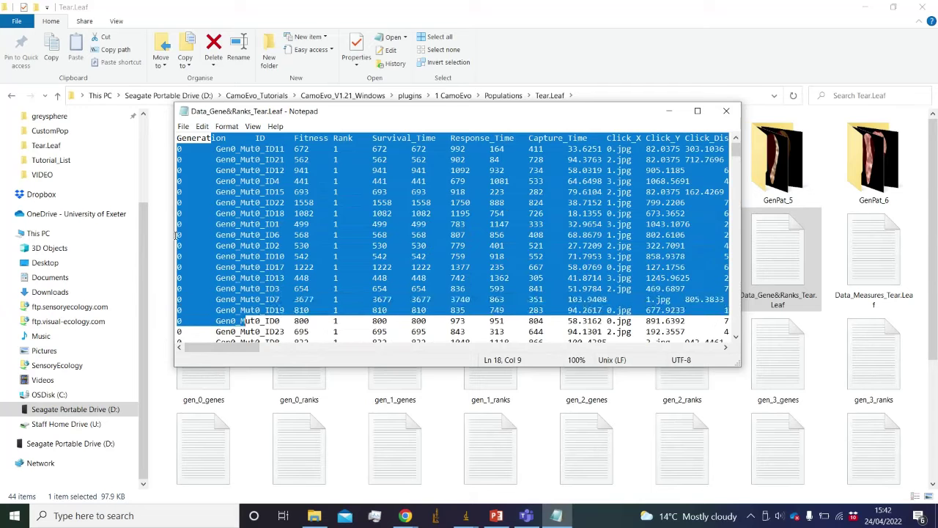
- Examine the survival, click, crop, parent and pattern gene columns of the genes and ranks data, and close the file
scroll(242, 140, "right", 3)
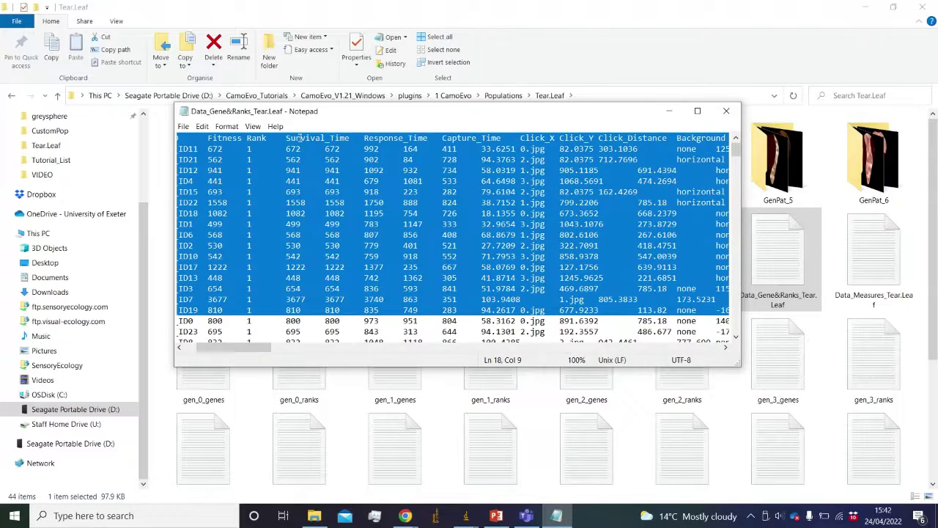
left_click_drag(267, 348, 367, 335)
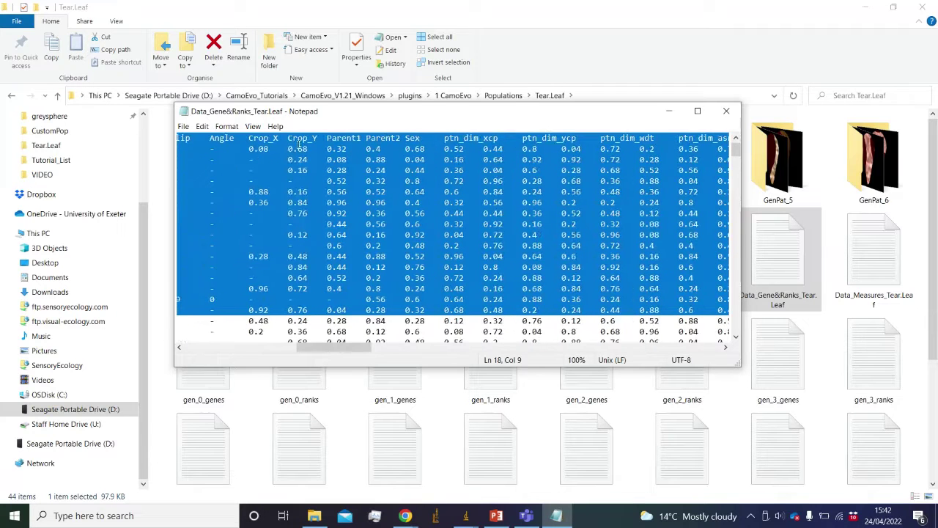
left_click_drag(327, 138, 489, 138)
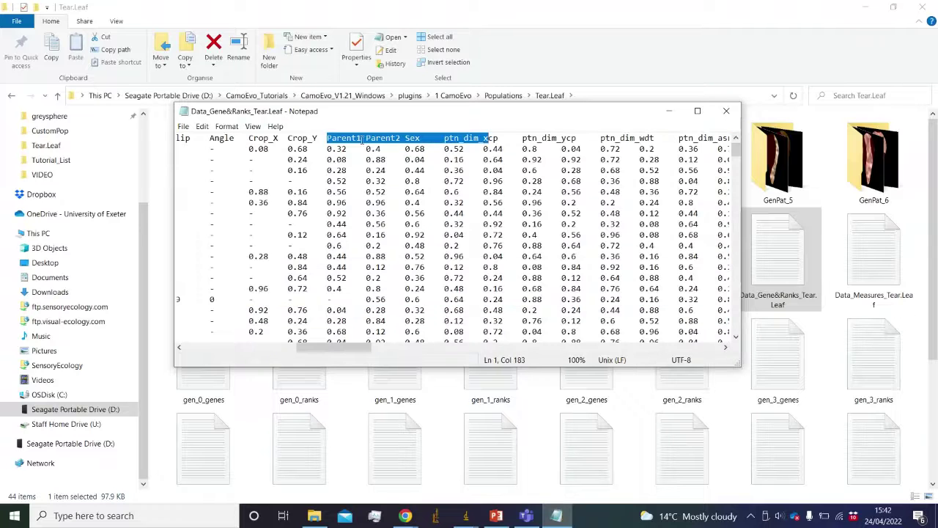
left_click_drag(344, 346, 264, 355)
left_click(725, 111)
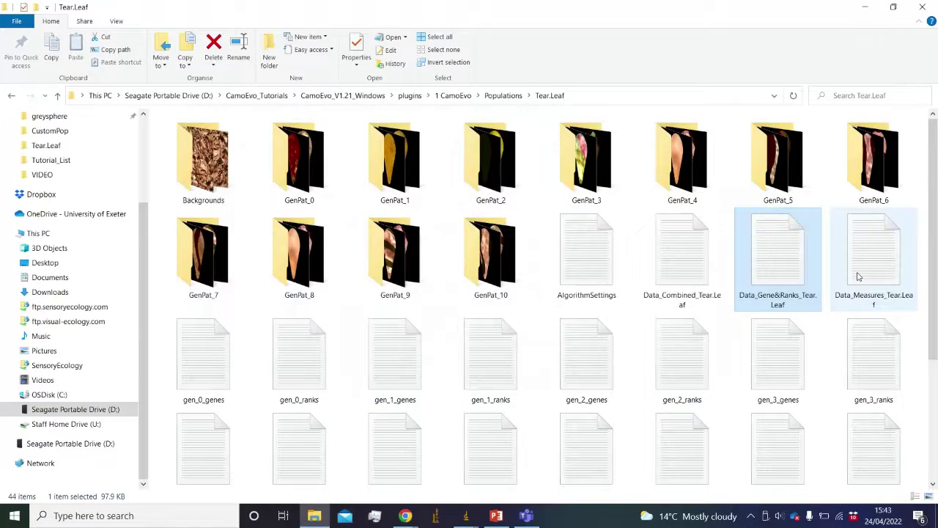
- Open the updated Data_Measures_Tear.Leaf file and look through its measurement rows and columns
double_click(858, 271)
left_click_drag(739, 156, 736, 304)
scroll(335, 217, "up", 10)
left_click_drag(352, 347, 426, 347)
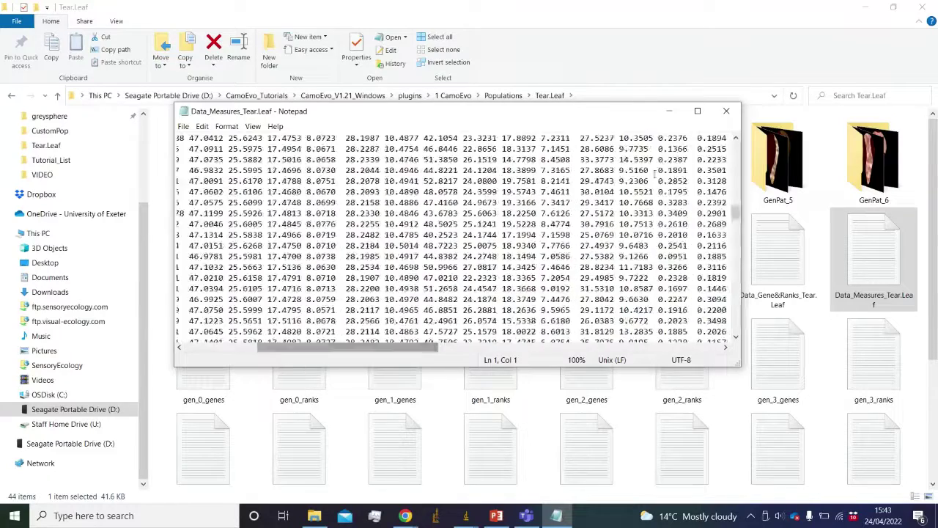
- Close the measures file, open Data_Combined_Tear.Leaf, look through its gene and measurement columns, and close it
key("alt+F4")
double_click(686, 253)
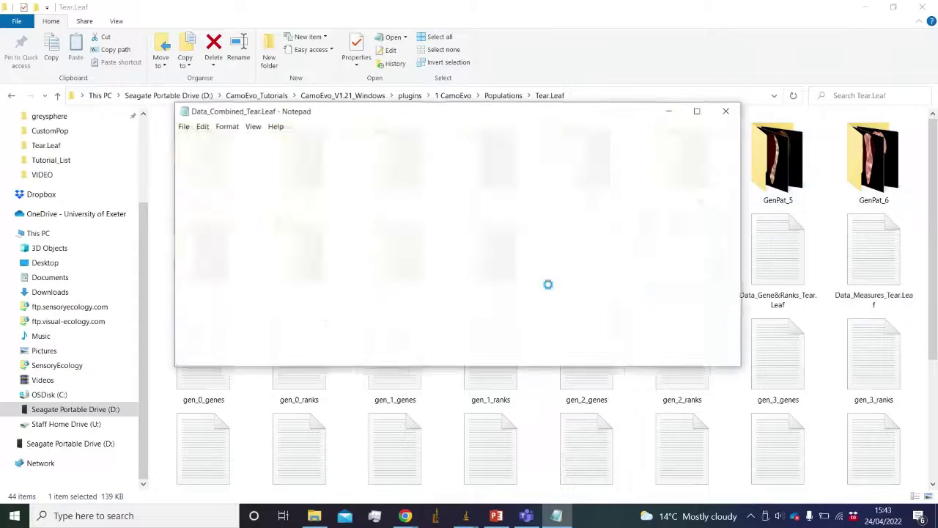
scroll(610, 331, "right", 10)
scroll(609, 331, "right", 5)
scroll(200, 327, "left", 15)
scroll(200, 327, "right", 10)
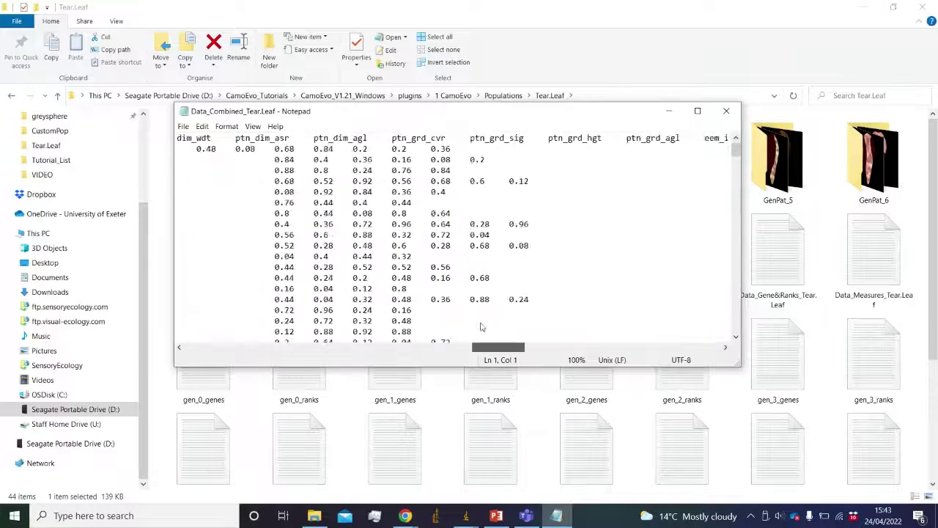
scroll(482, 327, "left", 8)
left_click(660, 190)
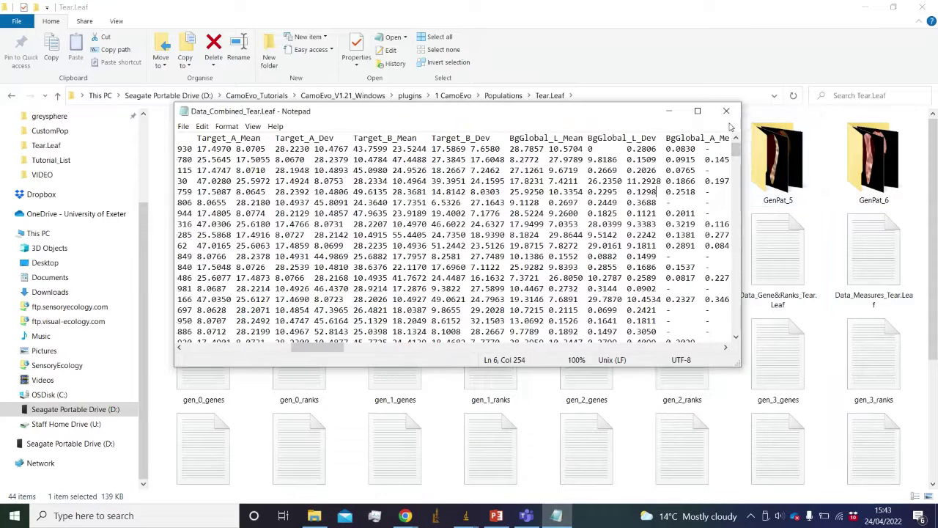
left_click(726, 111)
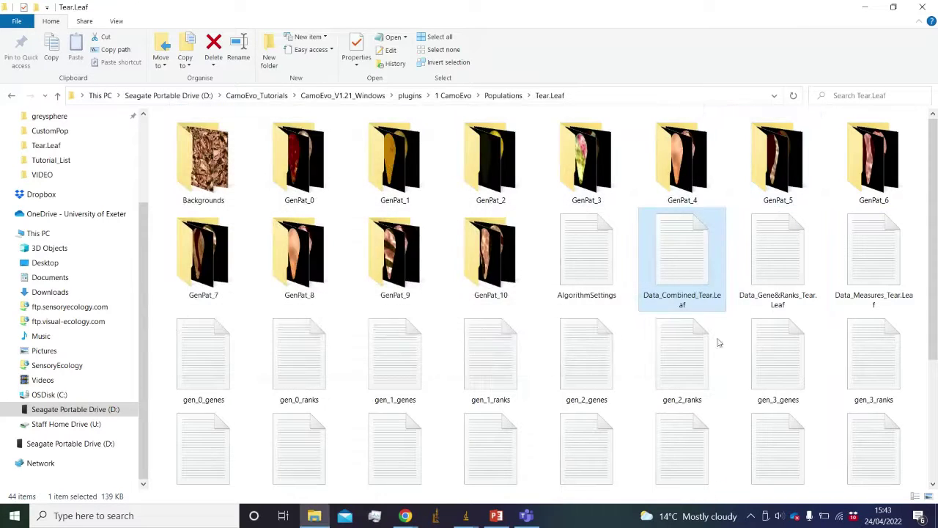
- Rename the Data_Combined_Tear.Leaf file as Data_LAB_Tear.Leaf
right_click(707, 284)
left_click(748, 475)
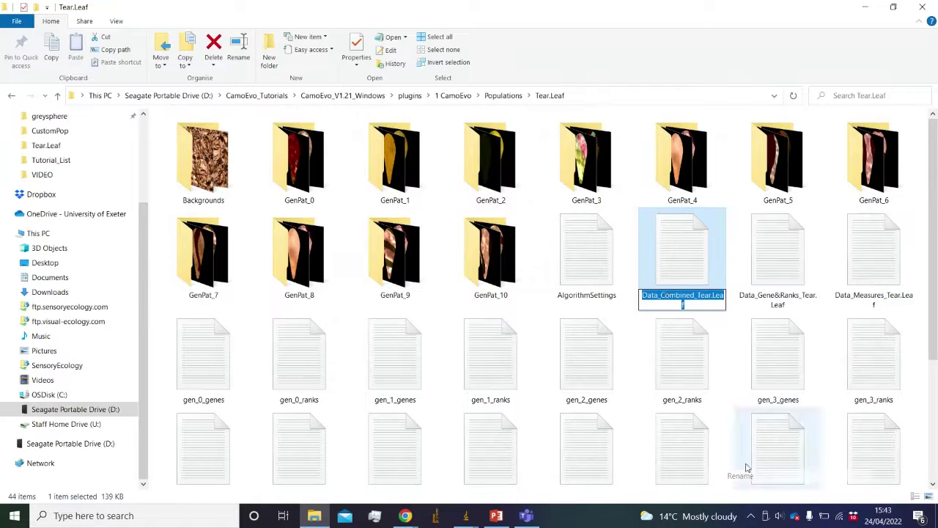
left_click_drag(661, 295, 695, 294)
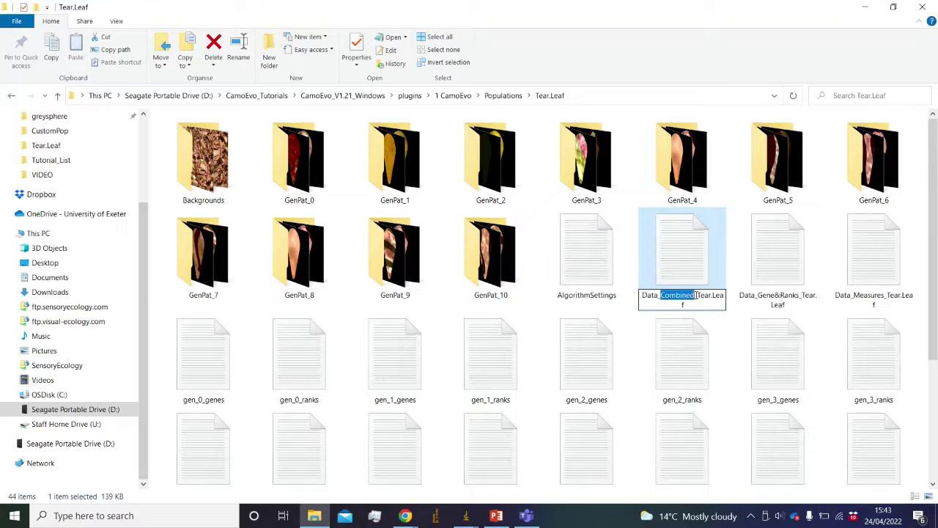
type("LAB")
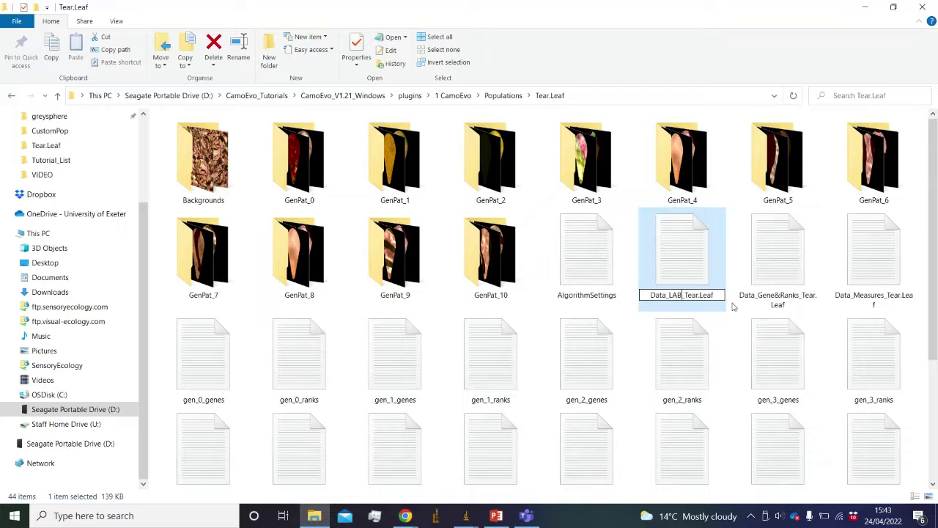
key("Return")
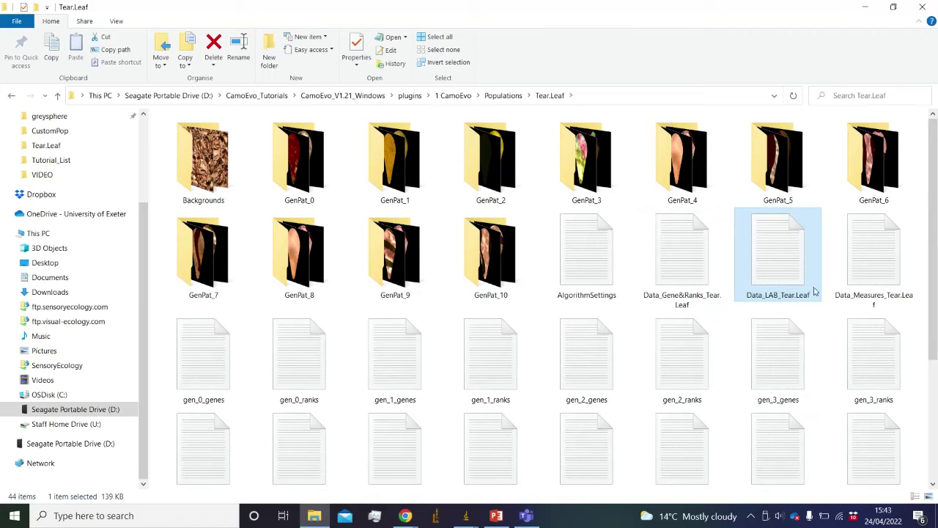
- Delete the Data_Measures_Tear.Leaf file from the Tear.Leaf folder
left_click(855, 268)
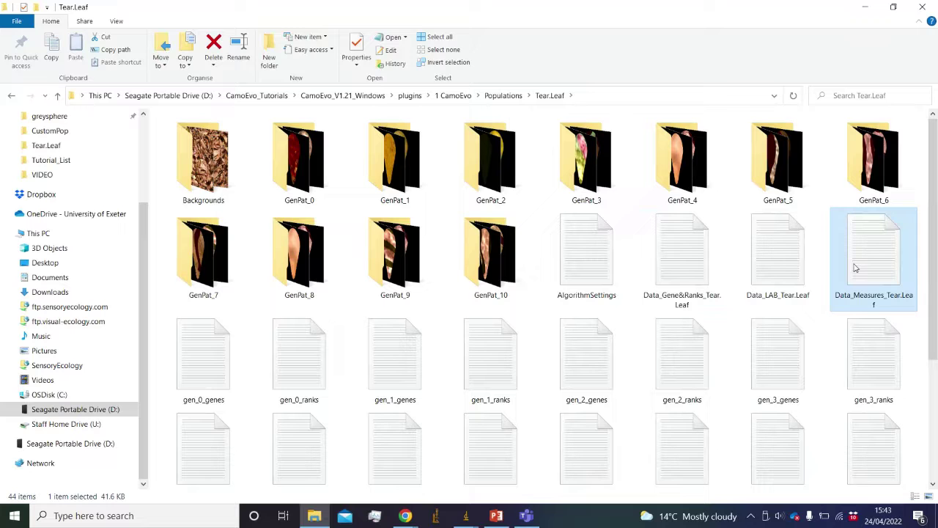
key("Delete")
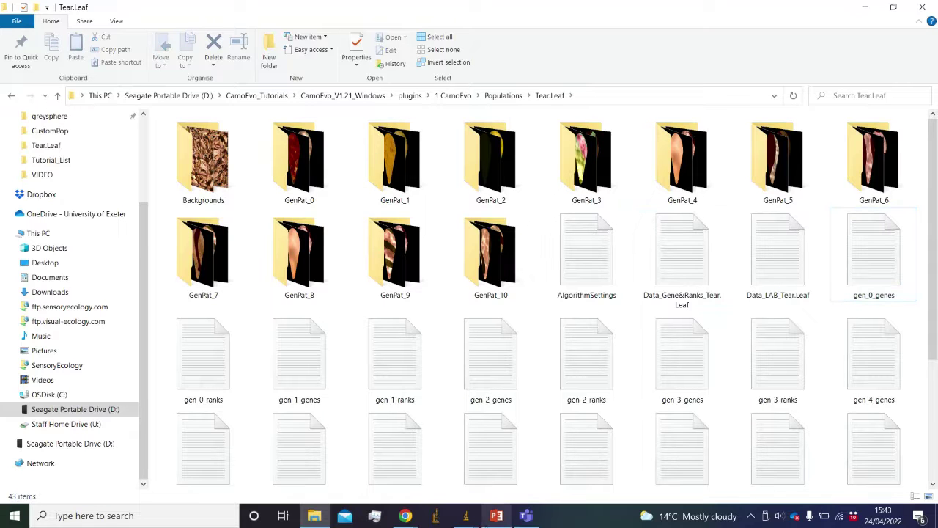
mouse_move(496, 516)
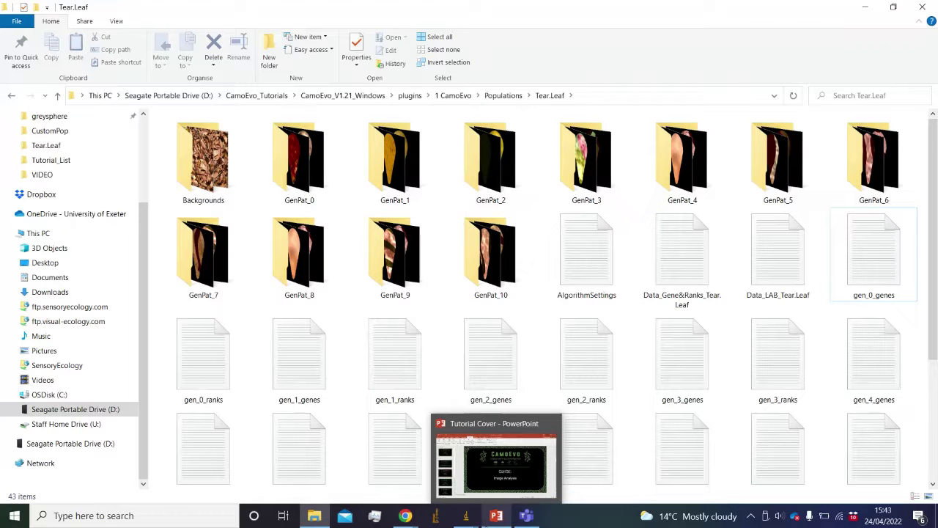
mouse_move(539, 515)
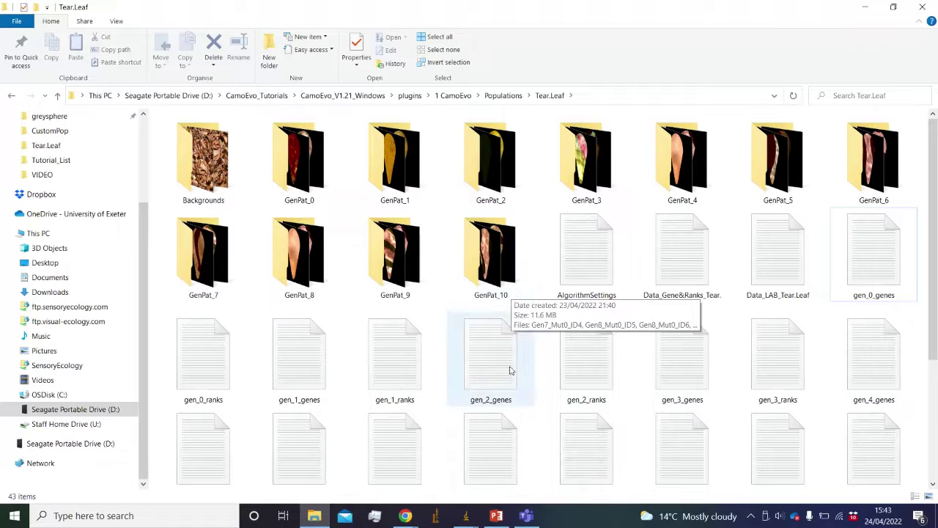
- Switch to ImageJ and close the EndScreen results window
mouse_move(464, 516)
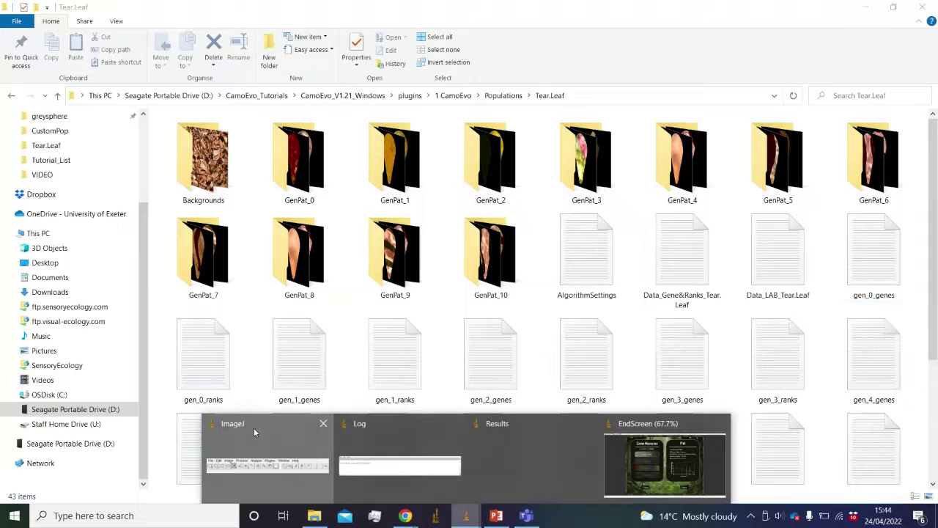
left_click(267, 454)
left_click(718, 458)
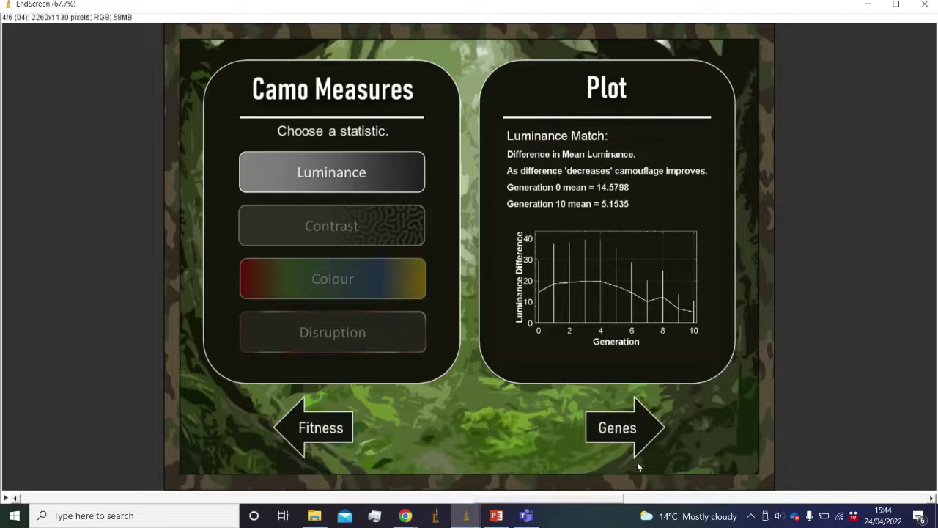
left_click(924, 6)
left_click(516, 202)
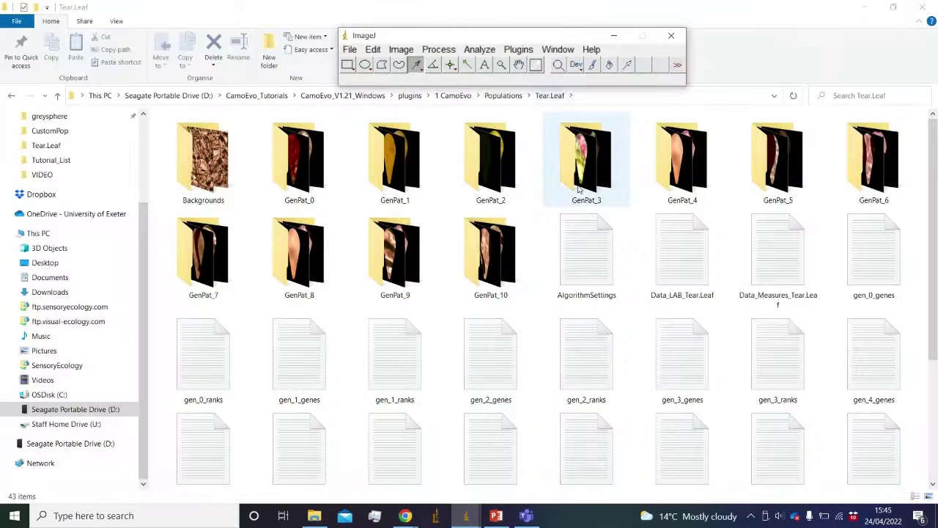
- Run CamoReq's 0 Batch Measure Population image analysis on the Tear.Leaf population with the Measure Stimuli XYZ Mean Dev GabRat method
left_click(516, 48)
mouse_move(551, 164)
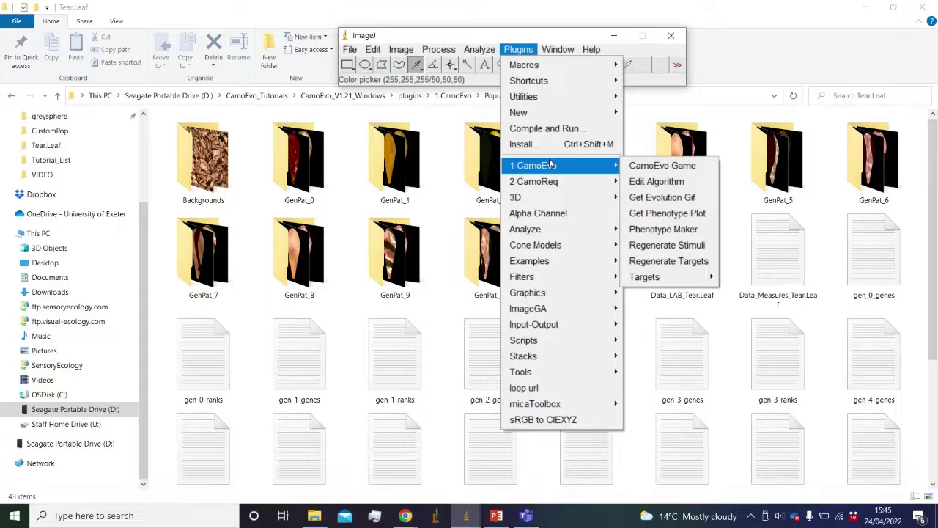
mouse_move(546, 182)
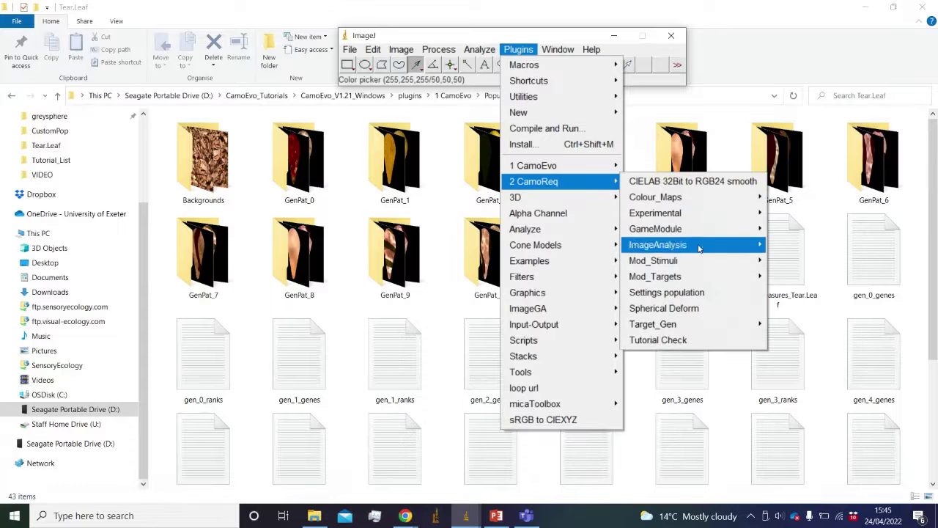
mouse_move(667, 250)
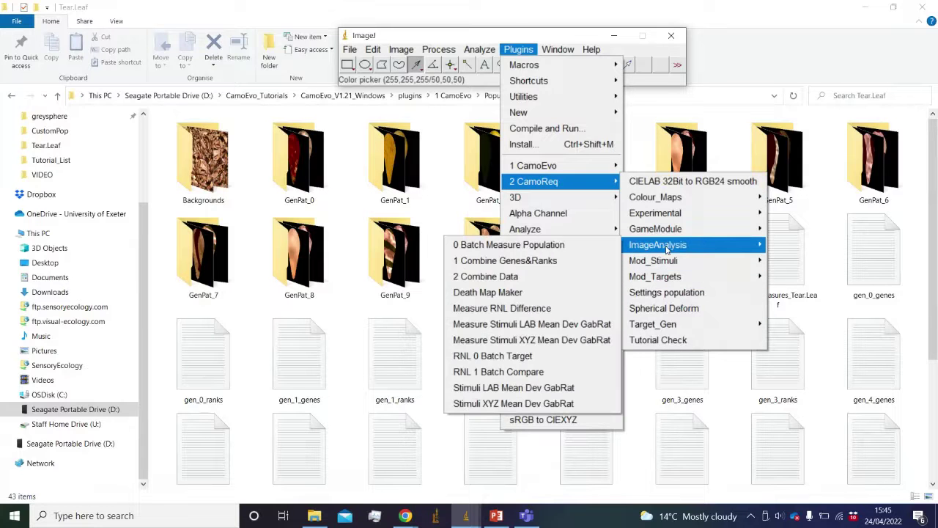
left_click(571, 250)
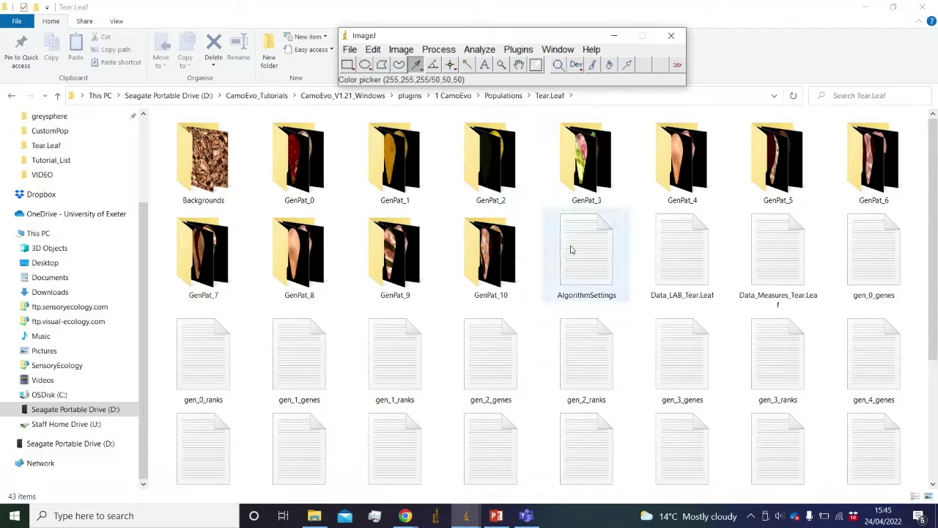
left_click(615, 349)
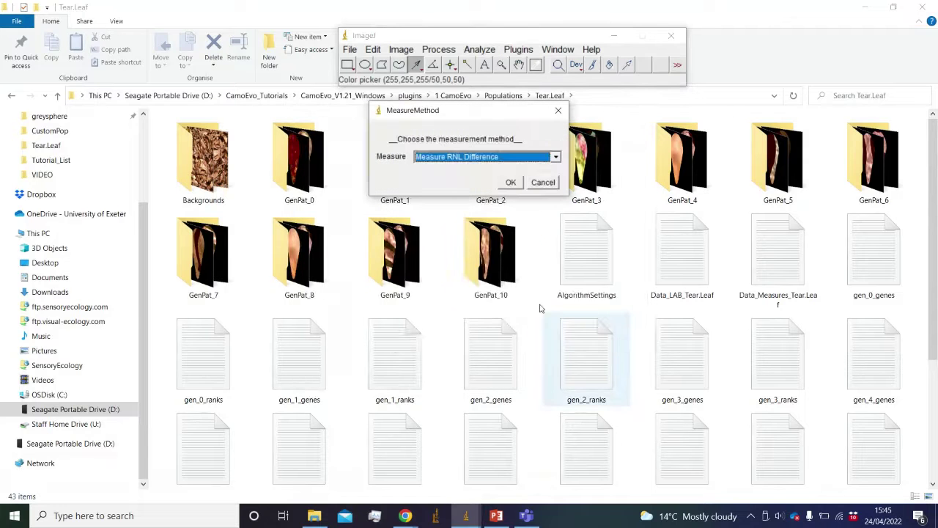
left_click(555, 157)
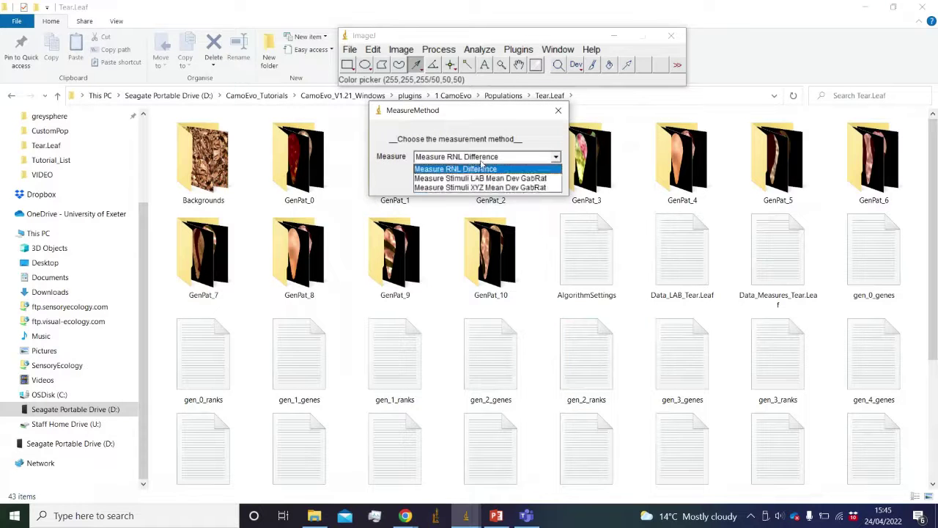
left_click(457, 187)
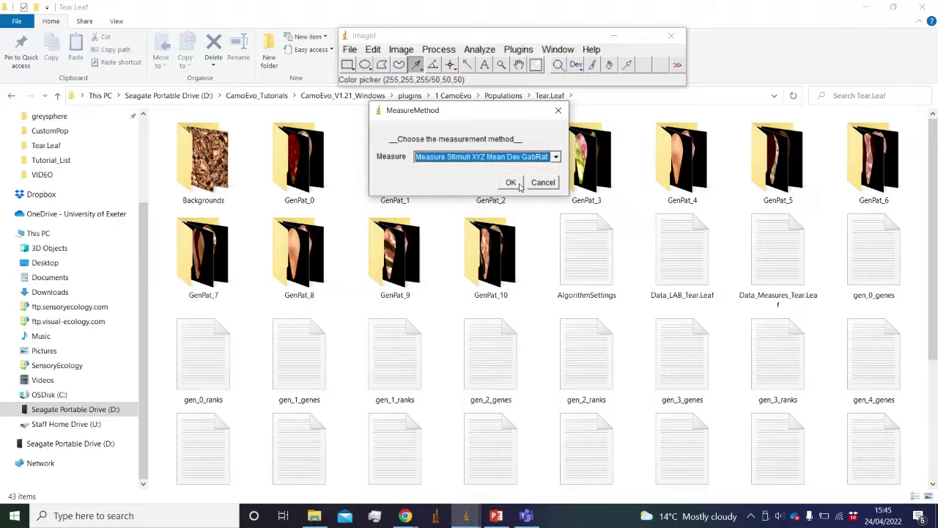
left_click(512, 183)
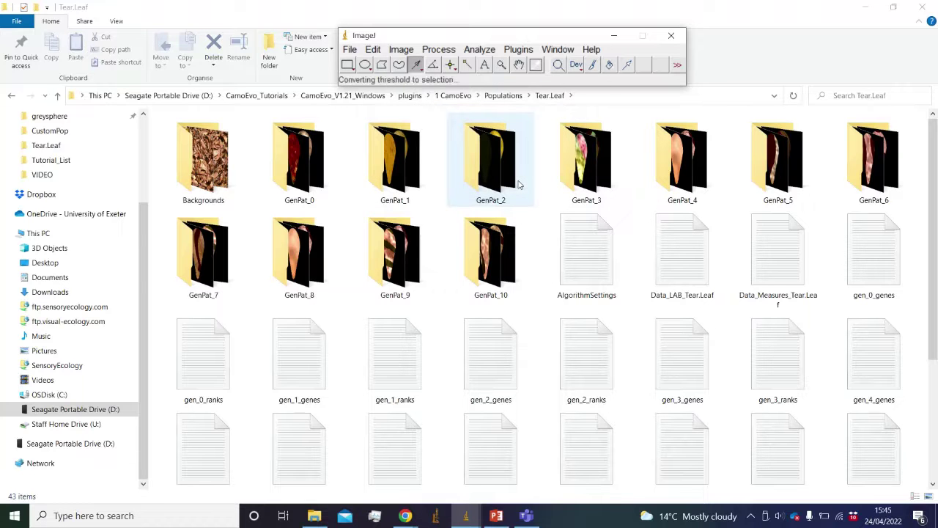
- Look at the XYZ columns in Data_Measures_Tear.Leaf and the contents of Data_LAB_Tear.Leaf, closing each file after viewing
left_click(748, 247)
double_click(748, 247)
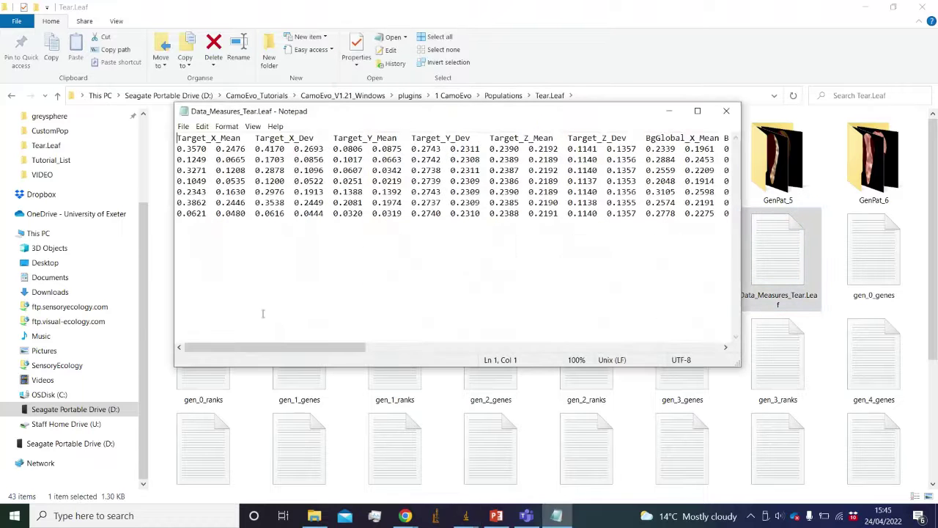
mouse_move(247, 352)
left_mouse_down()
mouse_move(394, 352)
mouse_move(242, 352)
left_mouse_up()
left_click(726, 111)
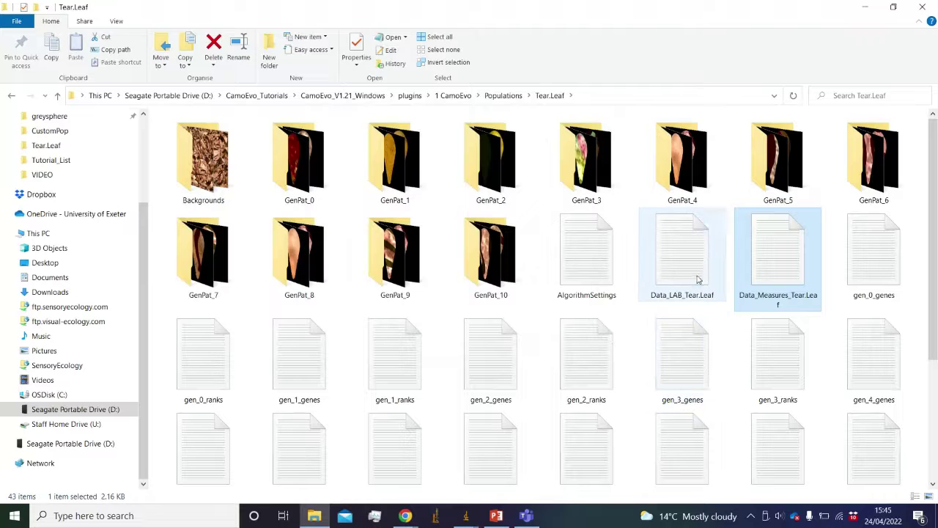
double_click(698, 279)
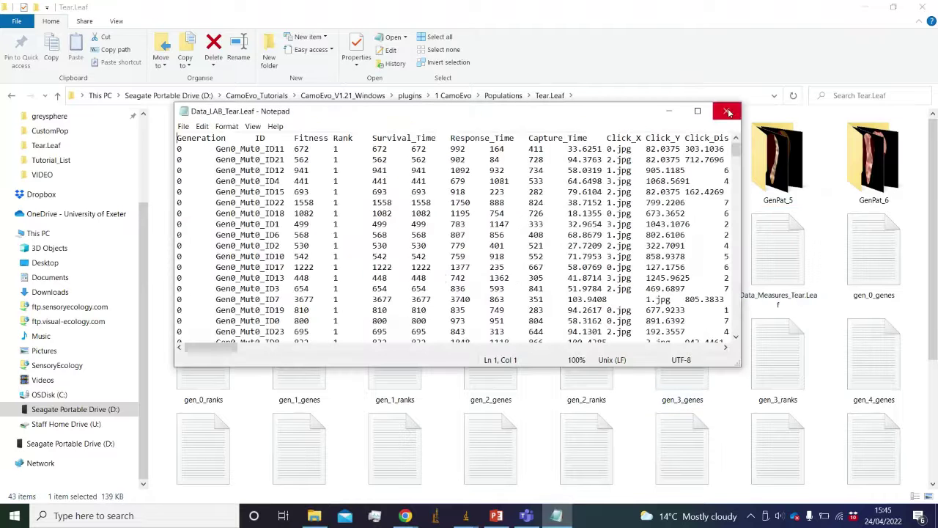
left_click(726, 111)
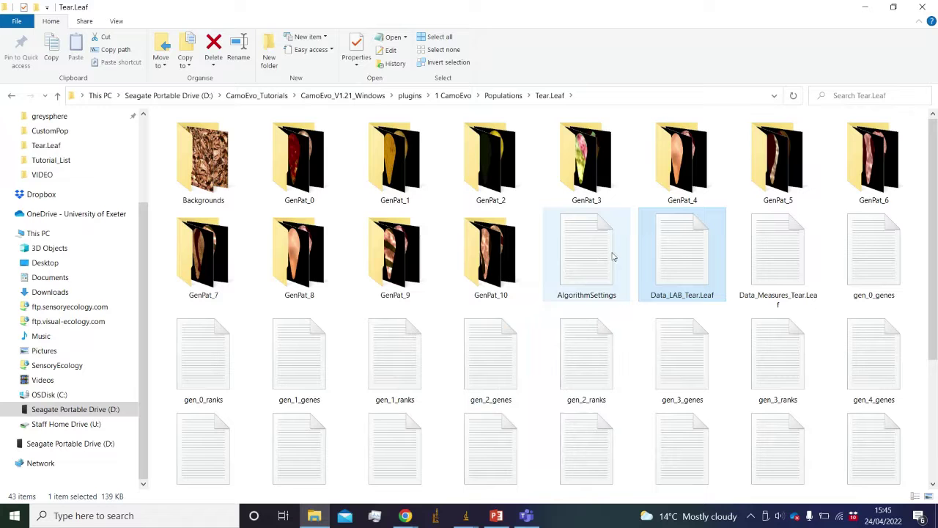
- Go up to the plugins folder and open the ImageAnalysis folder inside 2 CamoReq
left_click(493, 96)
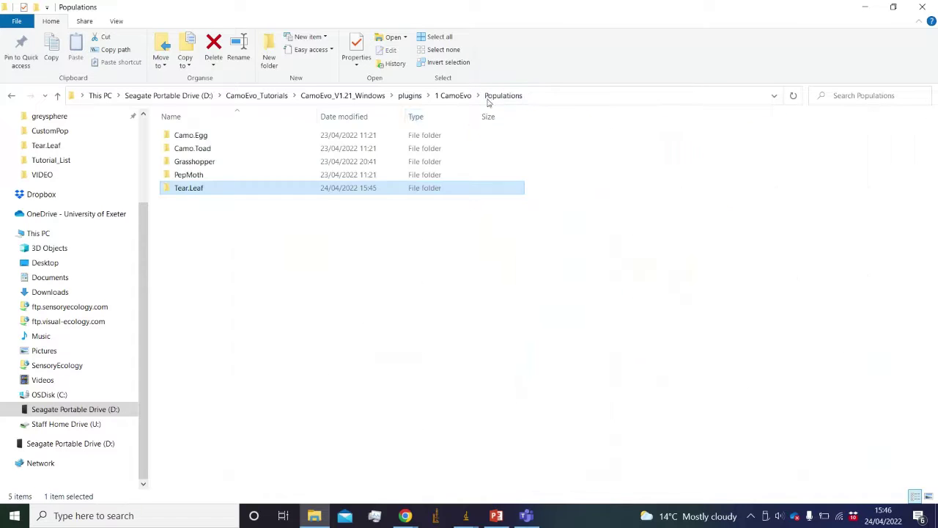
left_click(411, 96)
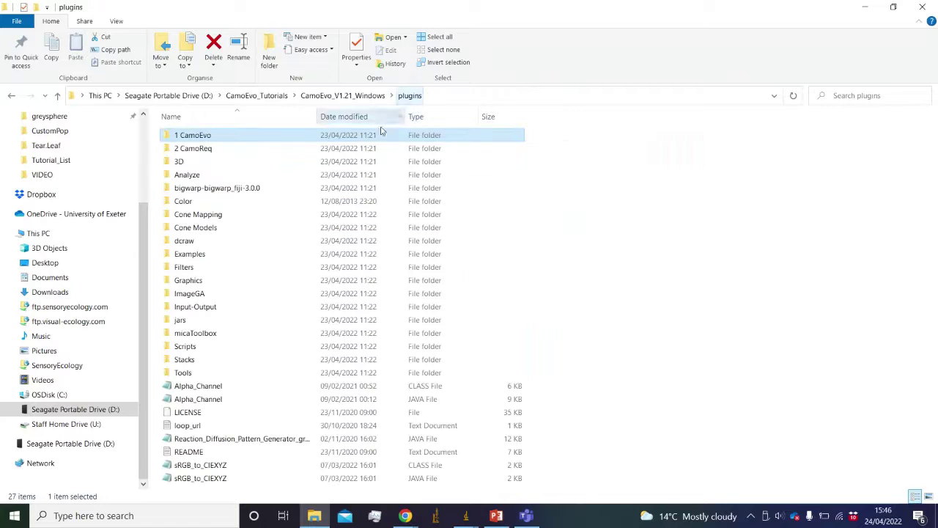
double_click(237, 148)
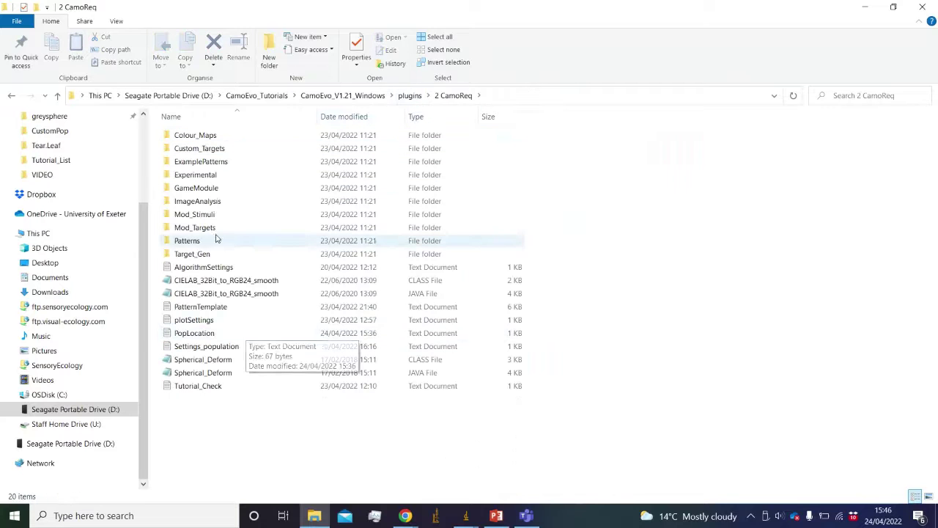
double_click(205, 201)
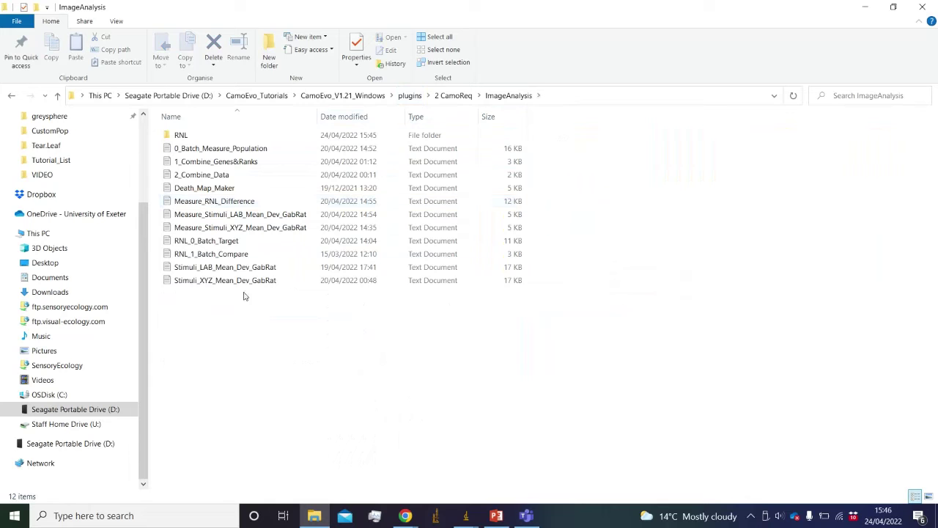
- Open the Measure_Stimuli_LAB_Mean_Dev_GabRat script in Notepad++ and read down to its MeasureTitles section
right_click(262, 217)
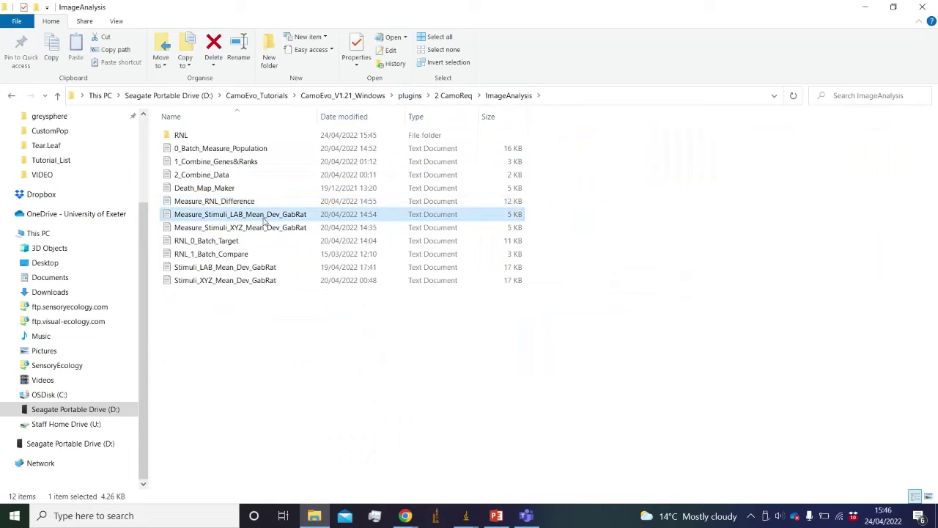
left_click(308, 286)
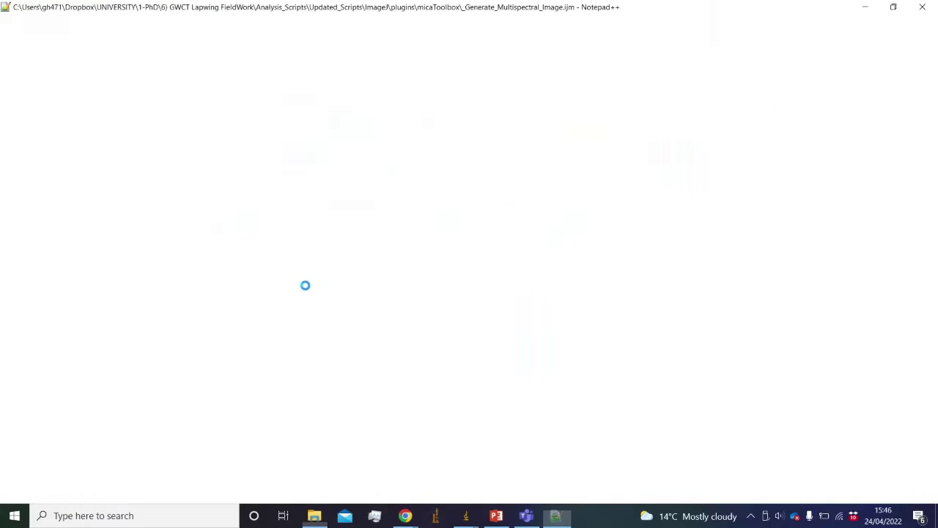
left_click(518, 207)
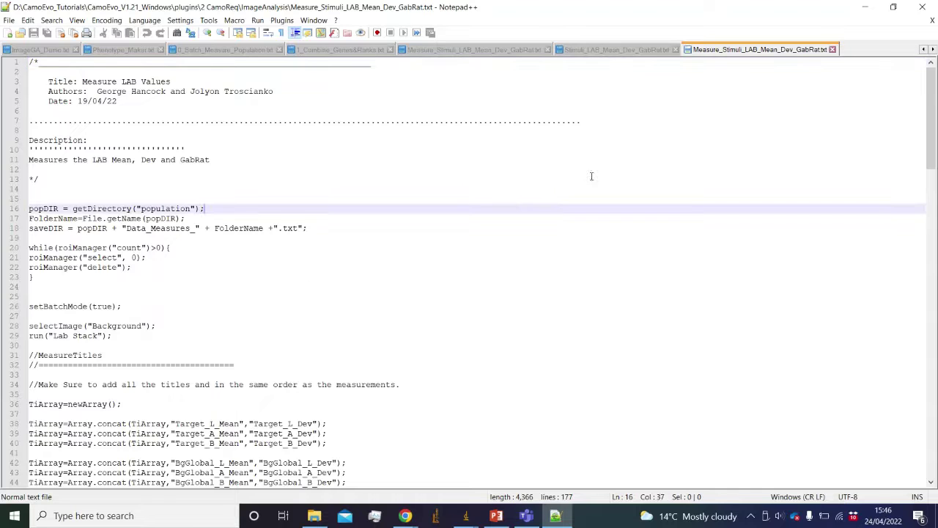
left_click_drag(931, 89, 934, 143)
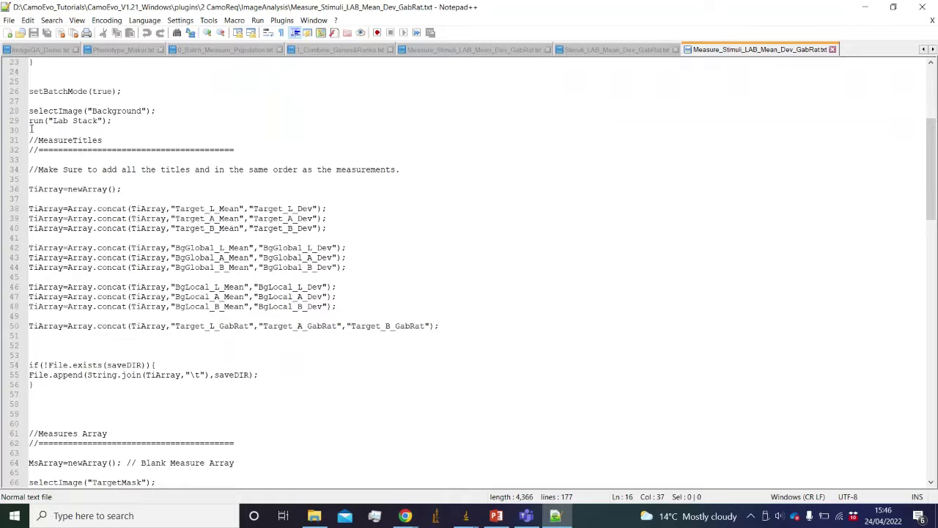
- Look at the MeasureTitles section and highlight the run("Lab Stack") line that converts the Background image
left_click_drag(31, 129, 486, 334)
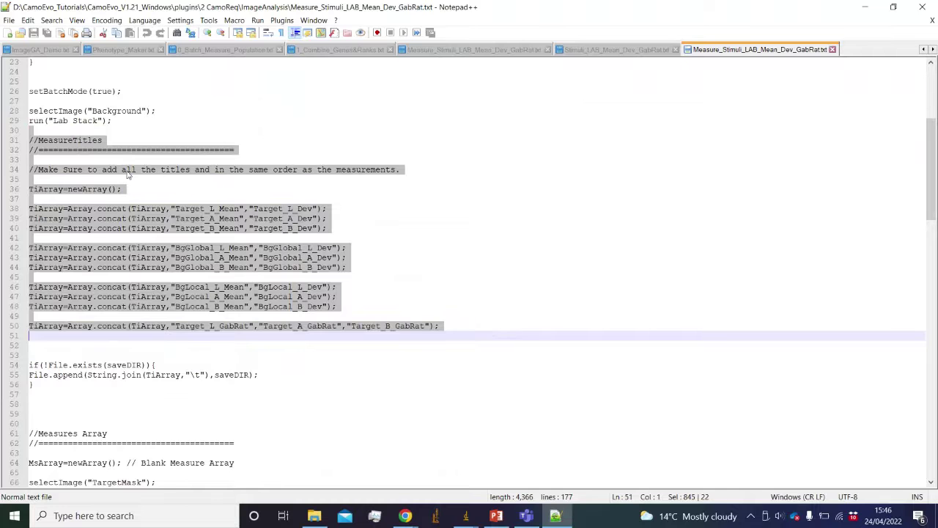
scroll(175, 218, "up", 3)
left_click(213, 232)
scroll(157, 229, "up", 4)
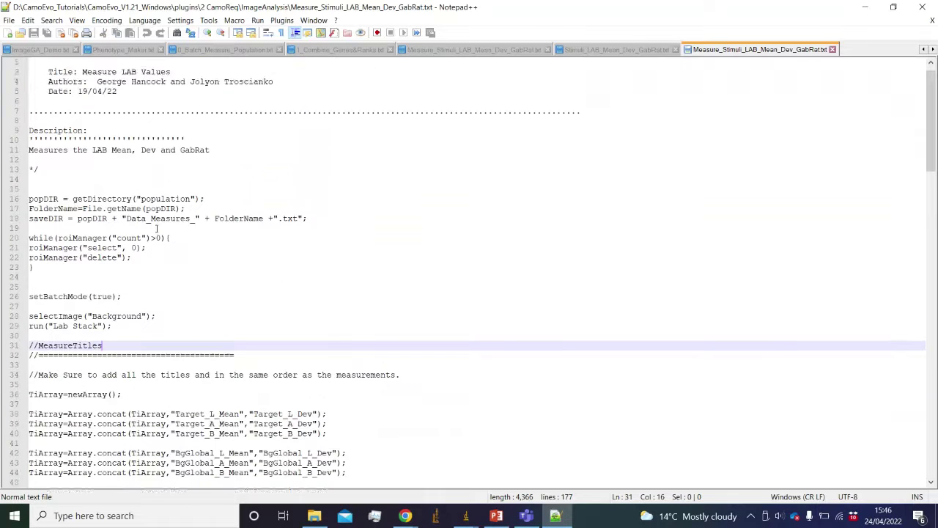
left_click_drag(144, 340, 22, 337)
left_click_drag(172, 327, 2, 325)
left_click_drag(87, 327, 27, 336)
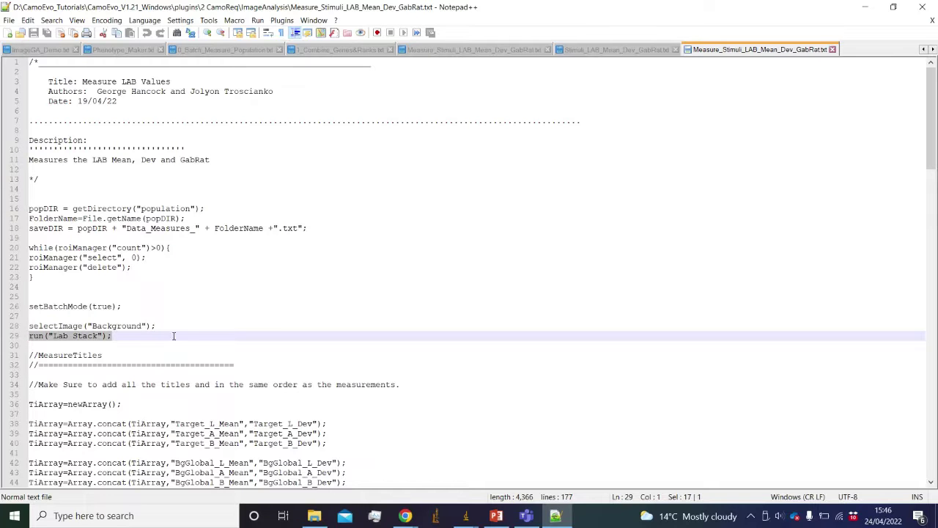
left_click(222, 326)
- Examine the Measures Array section, highlighting the code that turns TargetMask and LocalMask into ROI Manager selections
scroll(205, 328, "down", 16)
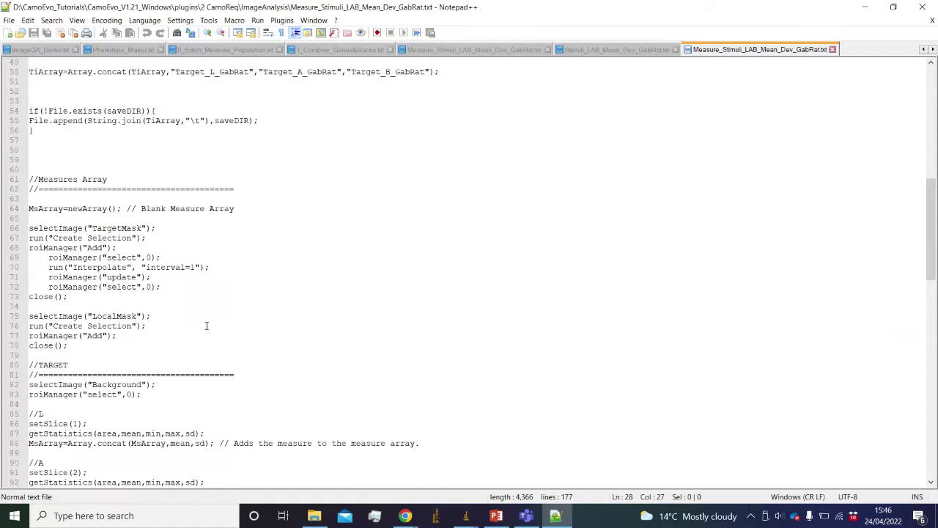
left_click(169, 353)
left_click_drag(169, 353, 7, 183)
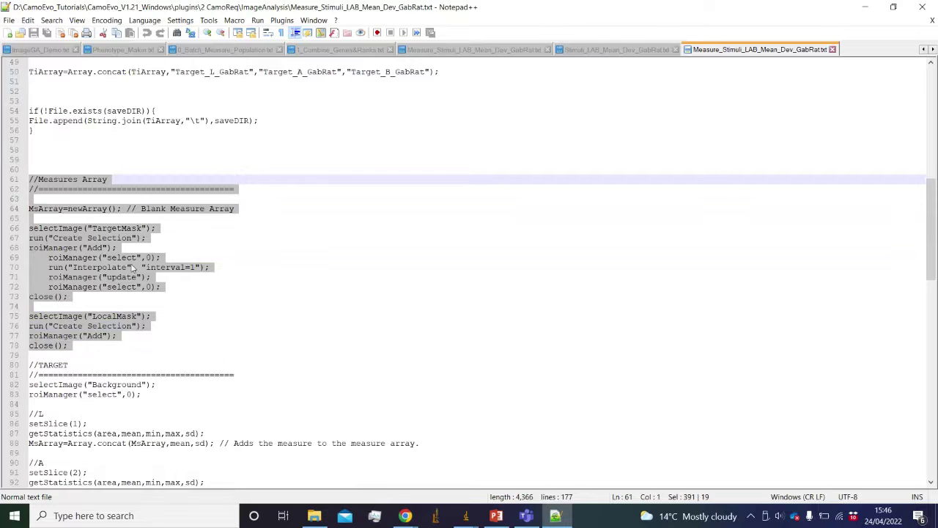
scroll(132, 270, "down", 1)
left_click_drag(123, 323, 3, 144)
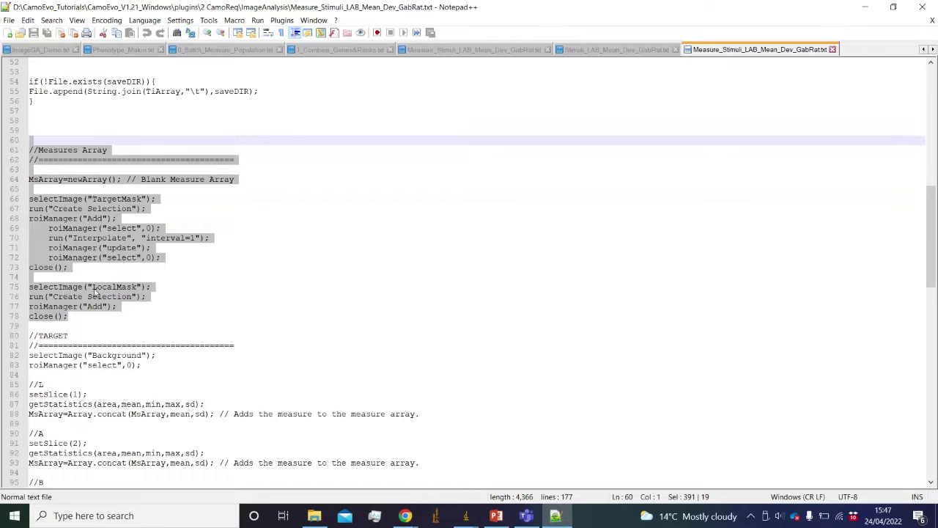
scroll(126, 298, "down", 3)
left_click(126, 229)
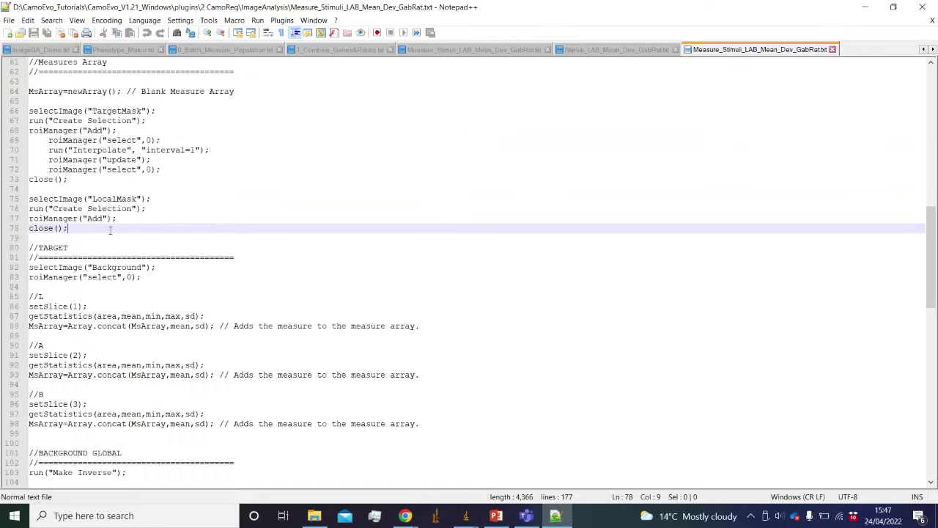
- Highlight the TARGET section's L, A and B measurement code, finishing back at the mask selection code
scroll(53, 183, "down", 2)
left_click_drag(53, 183, 269, 271)
scroll(262, 272, "up", 19)
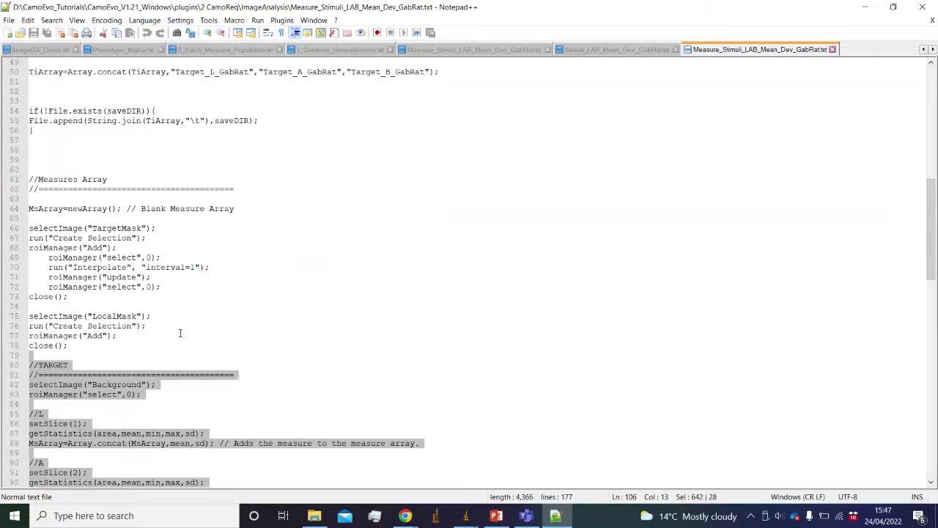
left_click(179, 333)
- Highlight the TiArray title lines and the File.exists block that writes the titles to saveDIR
scroll(174, 327, "down", 3)
scroll(174, 327, "up", 13)
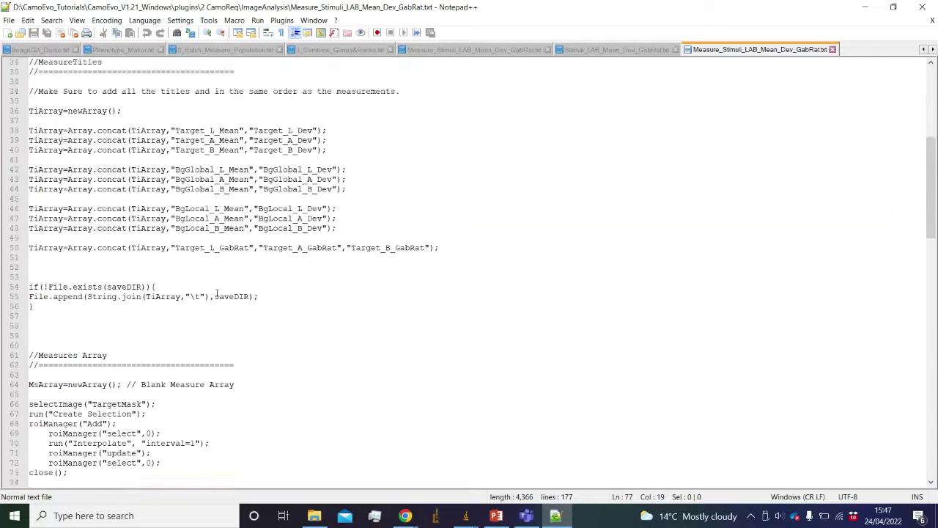
scroll(213, 293, "down", 1)
left_click_drag(452, 337, 3, 199)
left_click(269, 345)
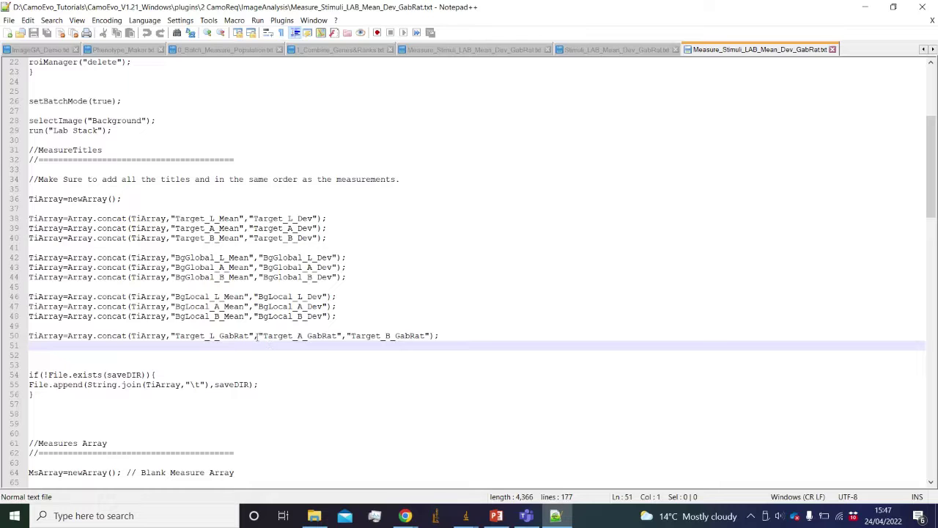
left_click_drag(287, 380, 4, 375)
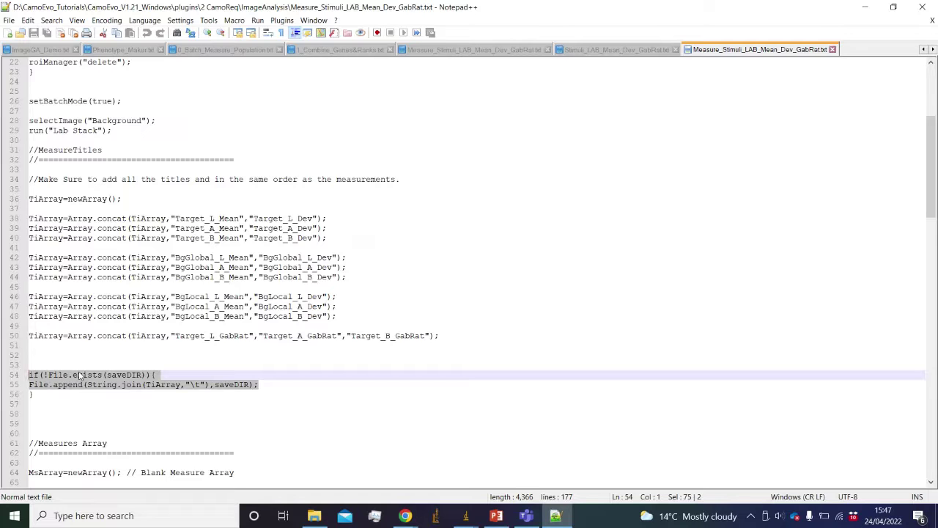
- Read down through the Measures Array and TARGET code to the start of the BACKGROUND GLOBAL section
scroll(81, 375, "down", 15)
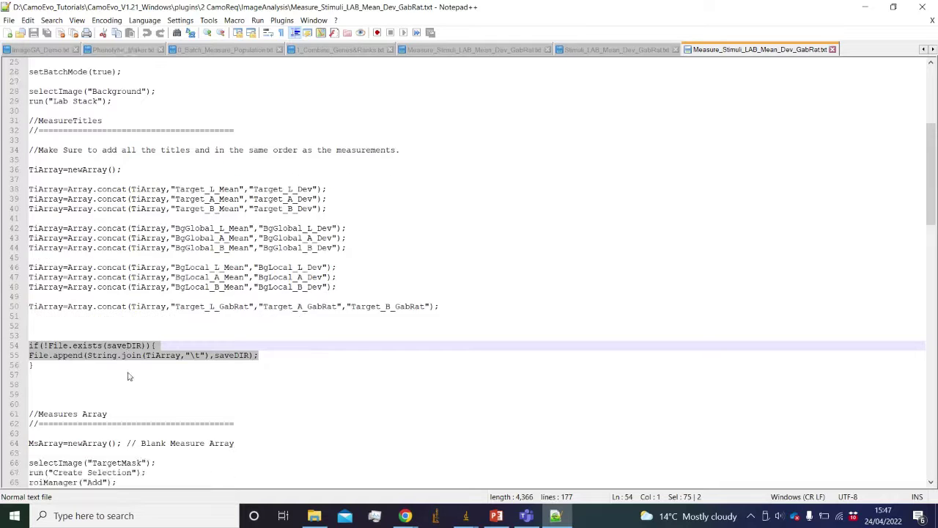
left_click_drag(45, 221, 287, 300)
scroll(278, 300, "down", 6)
left_click(153, 210)
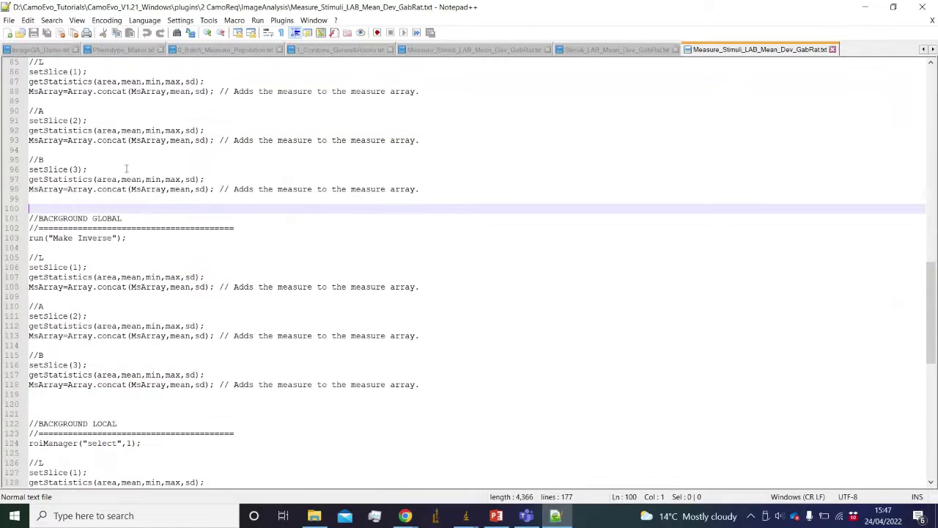
- Read through to the Save Measurements section and highlight its File.append line for MsArray
scroll(127, 169, "down", 10)
scroll(168, 220, "up", 20)
scroll(472, 235, "up", 6)
scroll(311, 272, "down", 20)
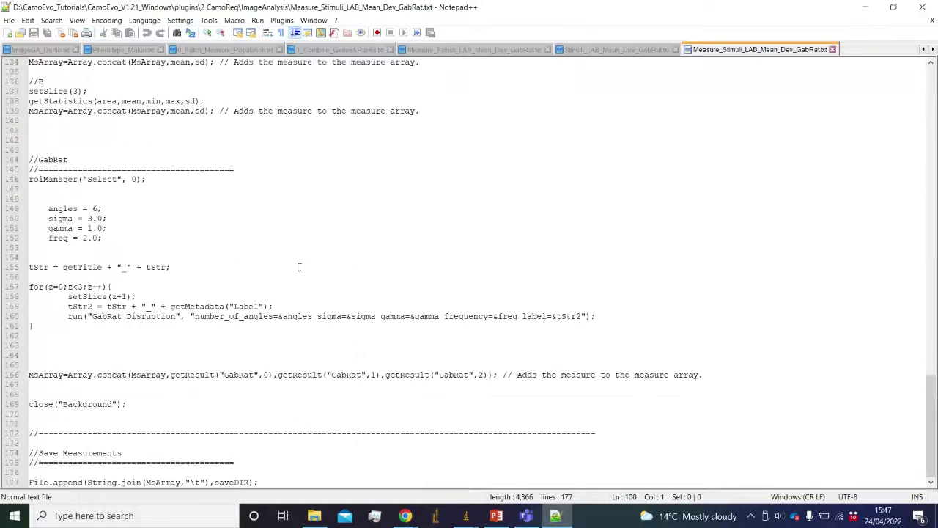
left_click_drag(63, 482, 258, 482)
- Review the script upward from the GabRat section through the background and target measurements to the opening setup code
scroll(221, 423, "up", 4)
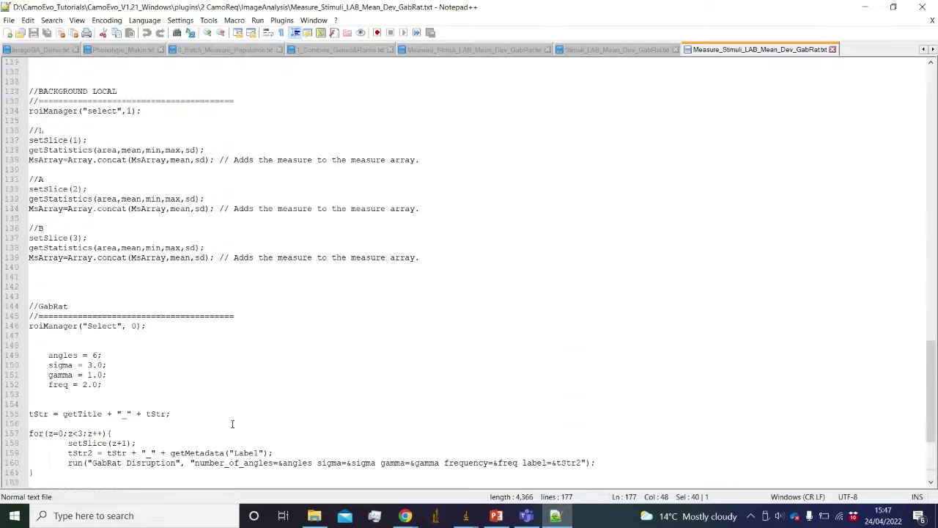
scroll(220, 424, "down", 3)
scroll(225, 424, "up", 19)
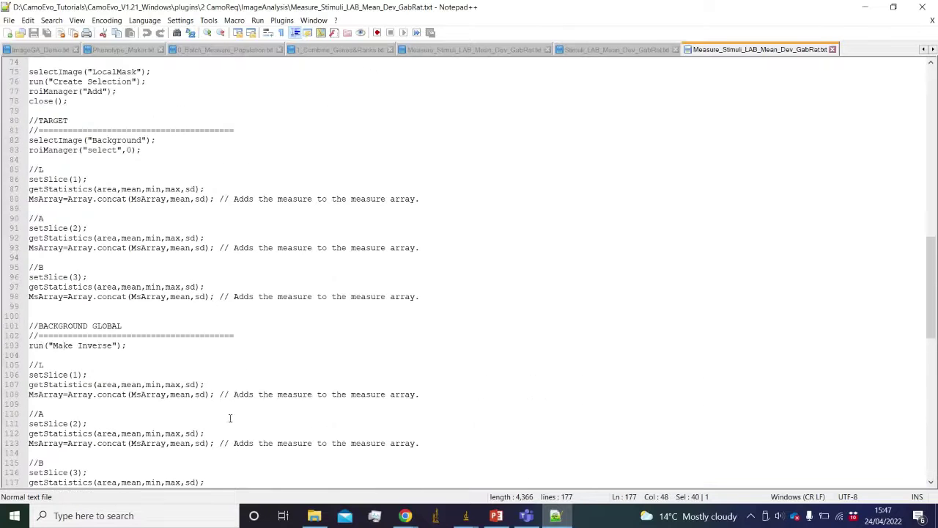
scroll(220, 245, "down", 14)
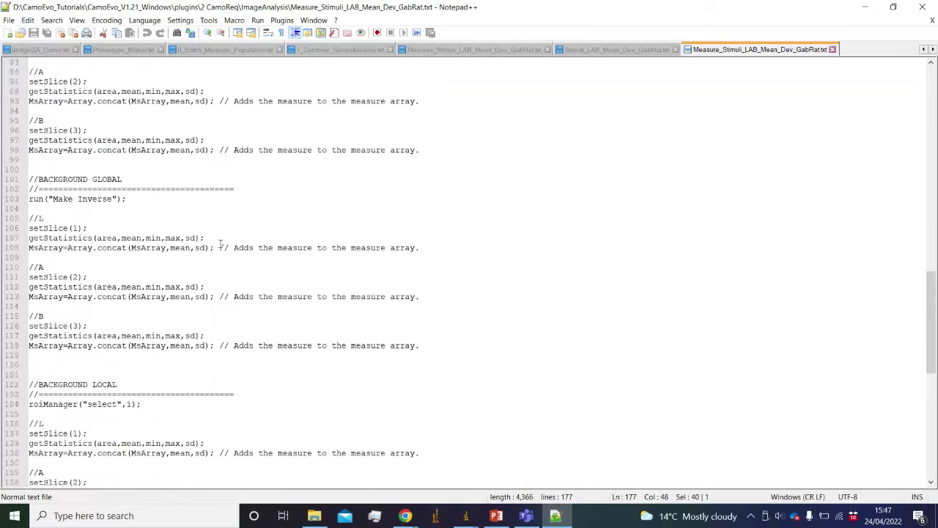
scroll(211, 247, "up", 20)
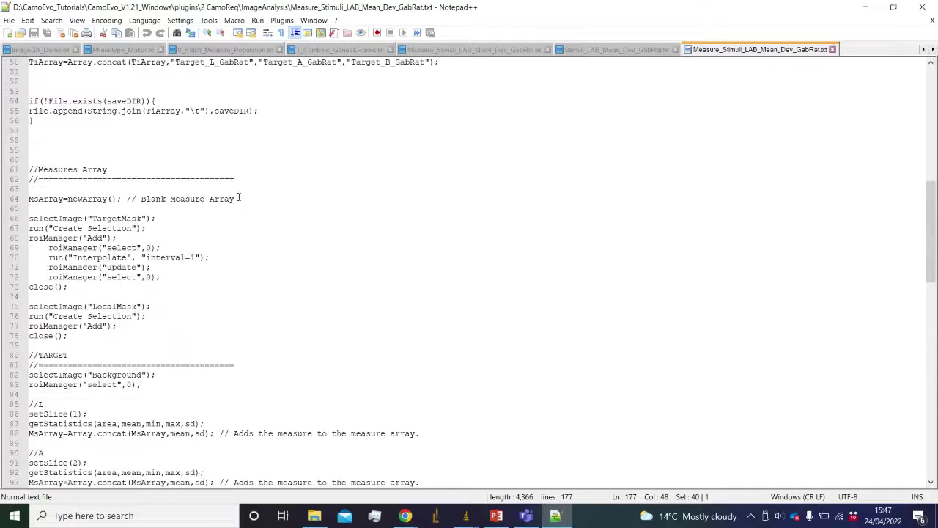
scroll(246, 195, "down", 8)
scroll(242, 197, "up", 4)
scroll(233, 199, "up", 8)
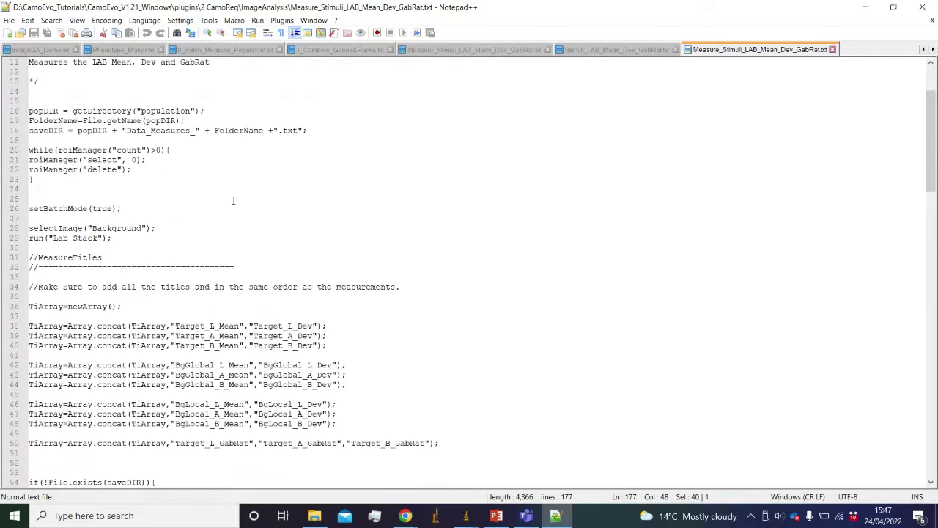
- Change the Background image conversion on line 29 from Lab Stack to RGB Stack
scroll(233, 199, "down", 4)
scroll(228, 201, "up", 1)
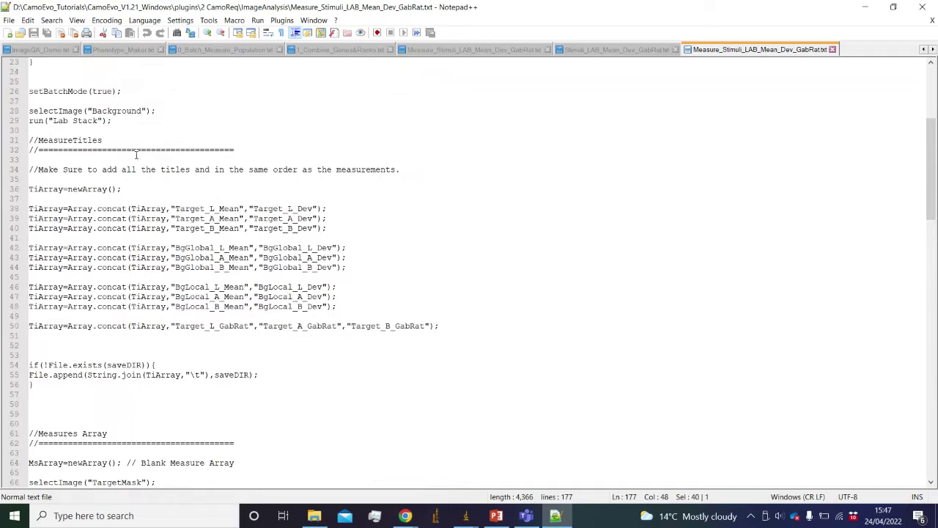
left_click_drag(53, 121, 66, 123)
type("RGB")
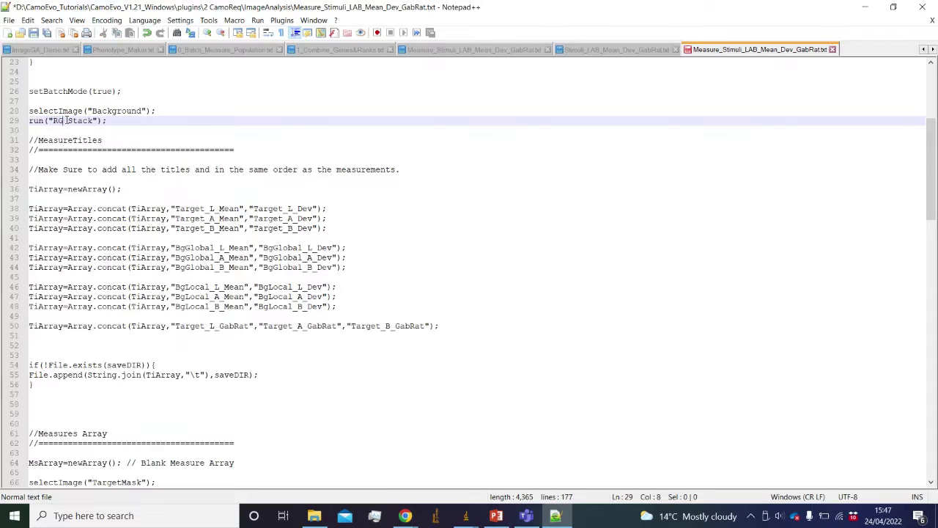
left_click(169, 144)
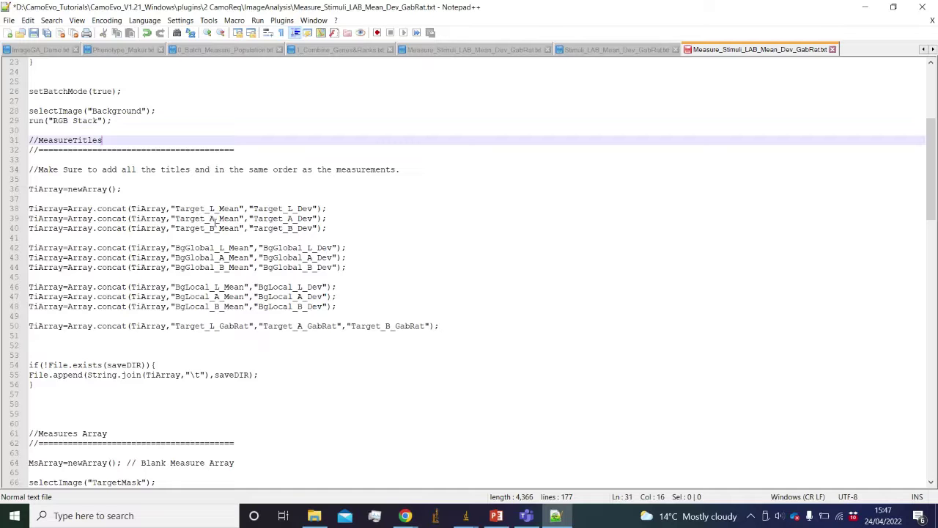
- Highlight the TARGET section's L and A slice measurements and compare them with the BACKGROUND GLOBAL ones
scroll(212, 256, "down", 6)
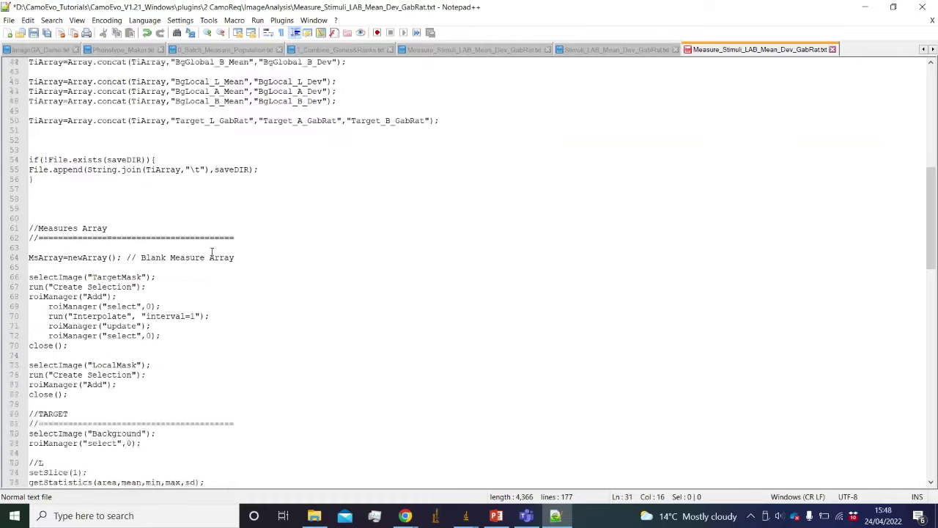
scroll(210, 250, "up", 3)
scroll(210, 250, "down", 14)
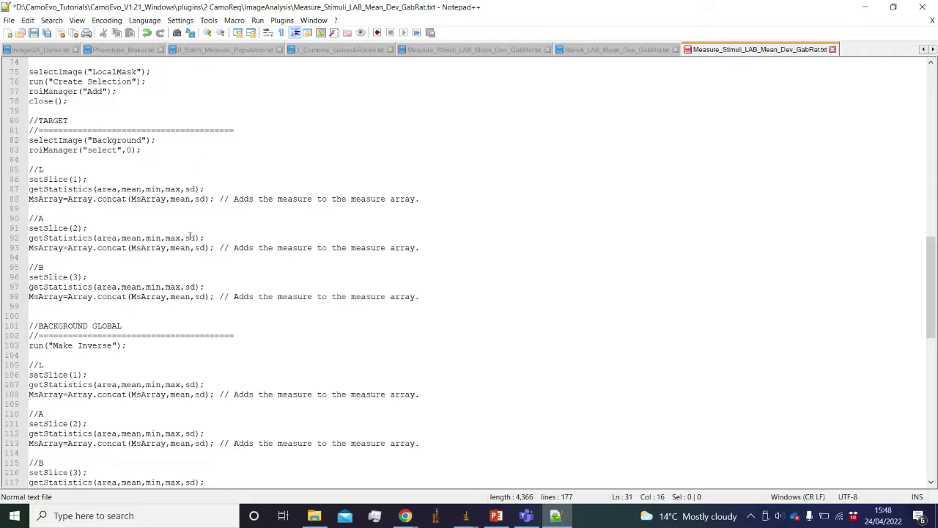
left_click_drag(83, 168, 207, 238)
scroll(117, 203, "down", 10)
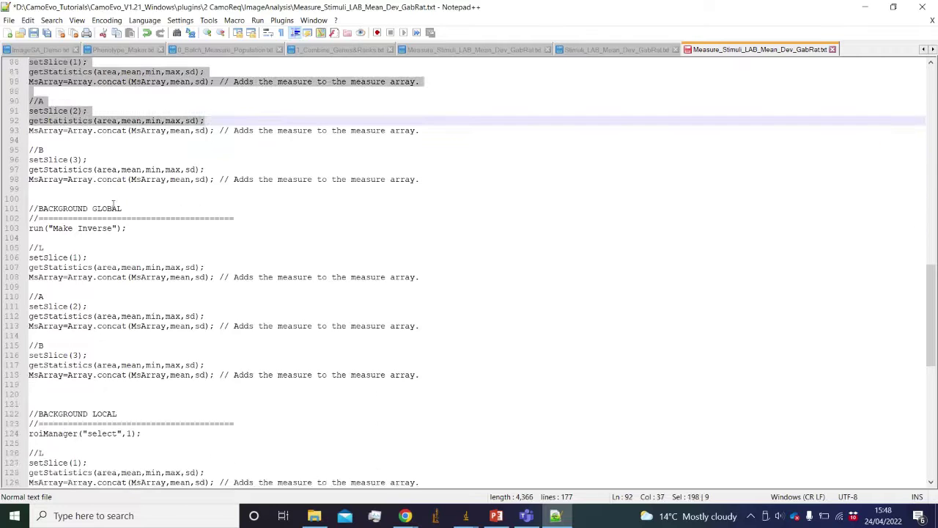
scroll(164, 245, "up", 6)
scroll(230, 315, "up", 4)
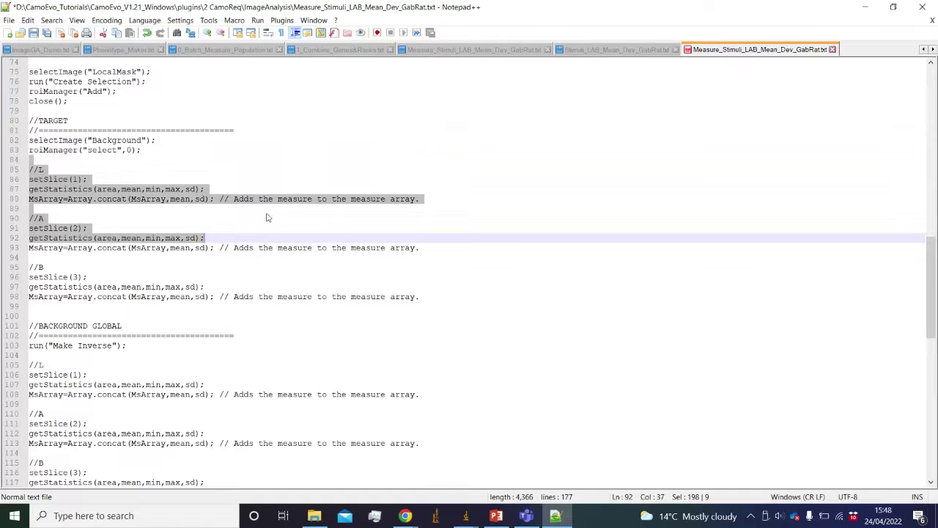
- Step line by line through the TARGET section's L measurement block
left_click(52, 168)
key("Down")
key("Down")
key("Down")
key("Down")
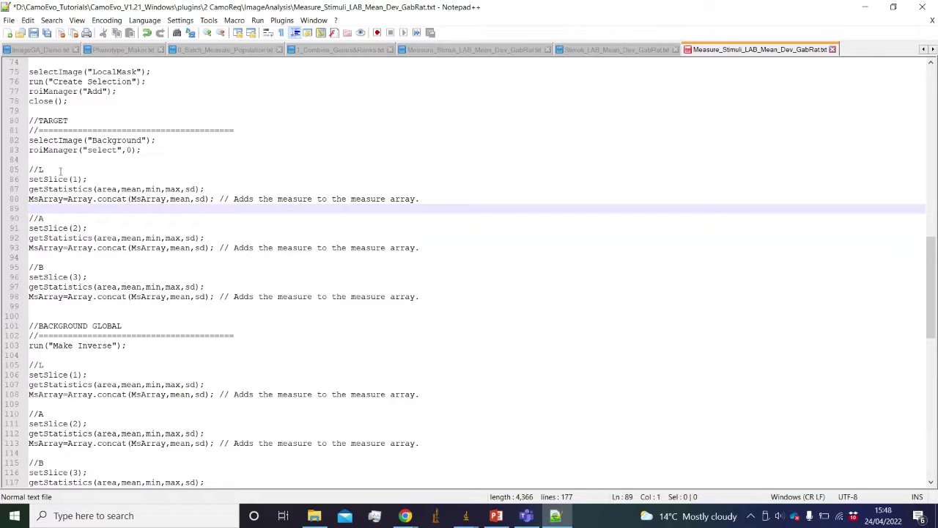
- Examine the BACKGROUND LOCAL measurements and the GabRat section's angles, sigma, gamma and freq settings
scroll(86, 268, "down", 8)
scroll(87, 258, "down", 12)
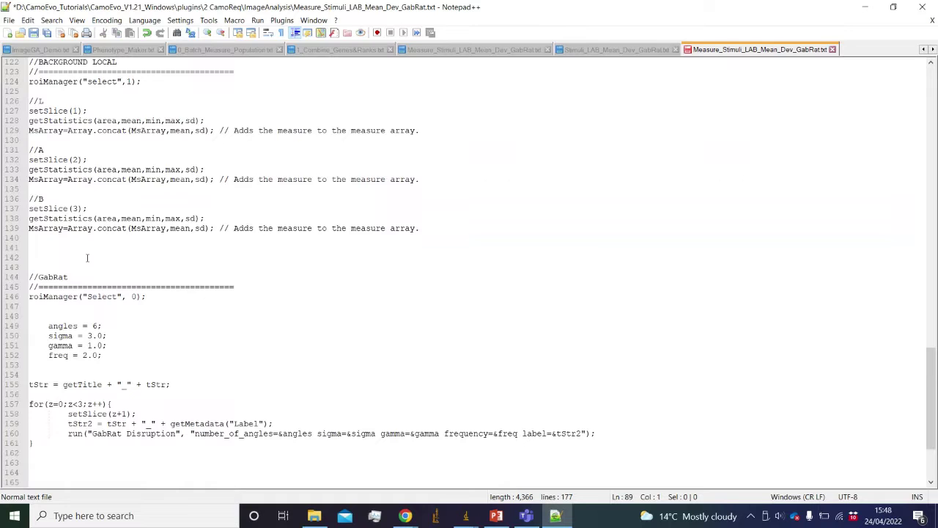
scroll(80, 234, "up", 4)
scroll(78, 228, "down", 4)
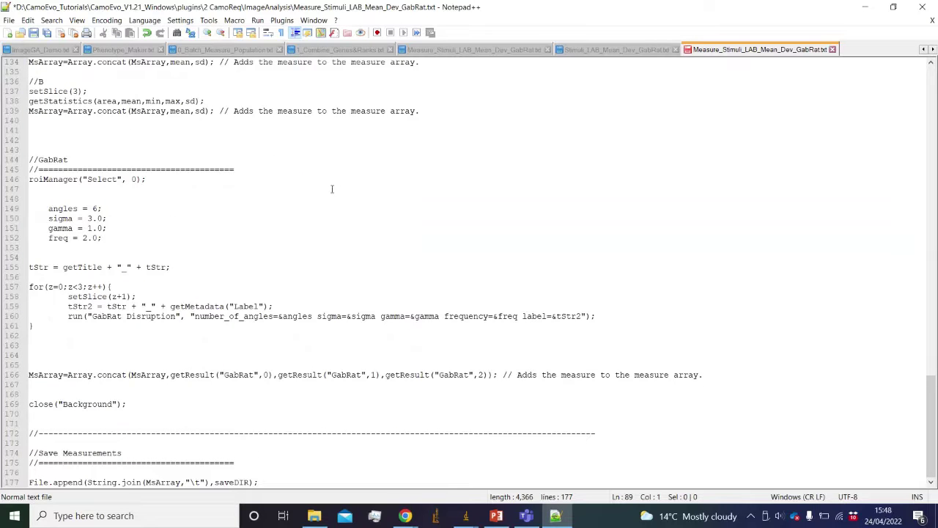
- Review the edited script from its header down to the GabRat section and return to the top
scroll(332, 189, "up", 20)
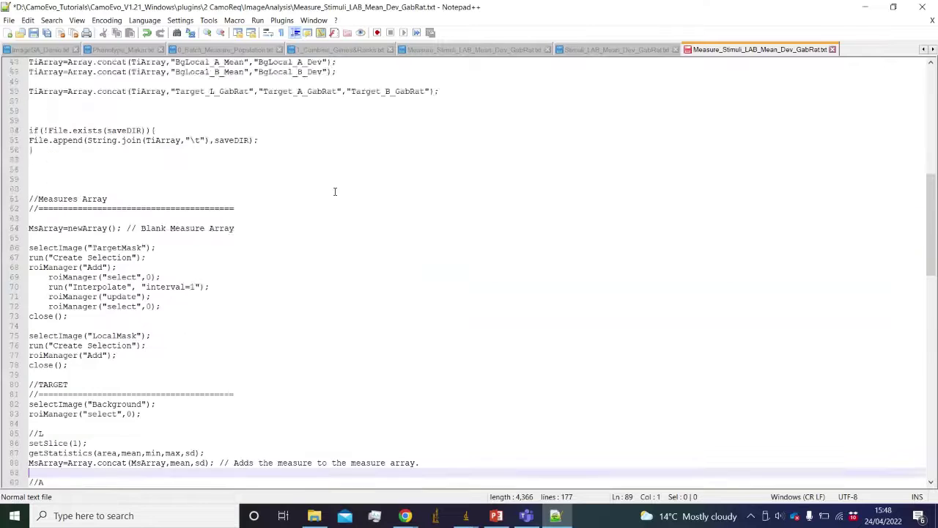
scroll(334, 192, "up", 15)
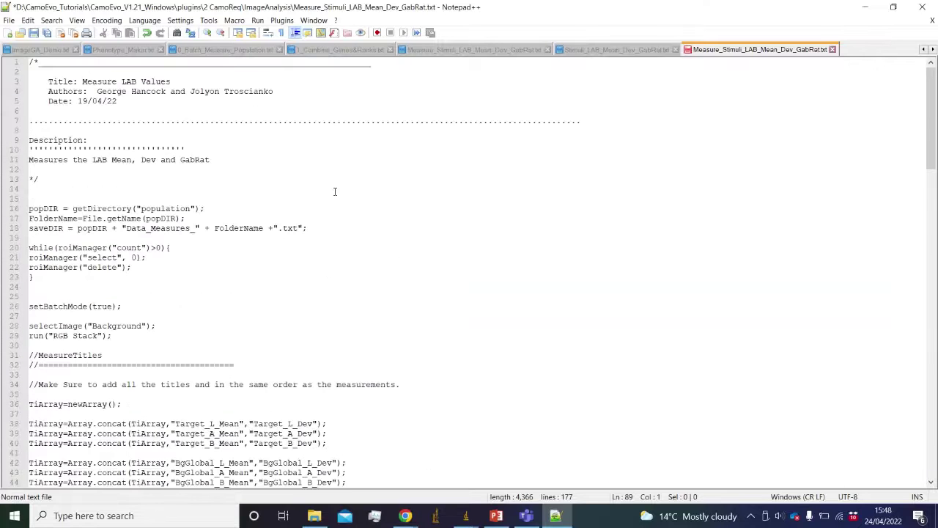
scroll(335, 192, "down", 4)
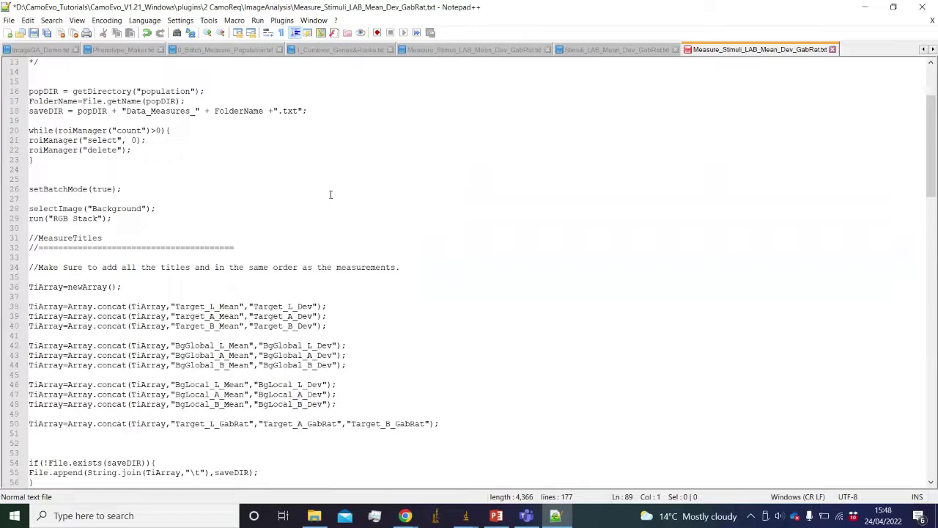
scroll(466, 272, "up", 4)
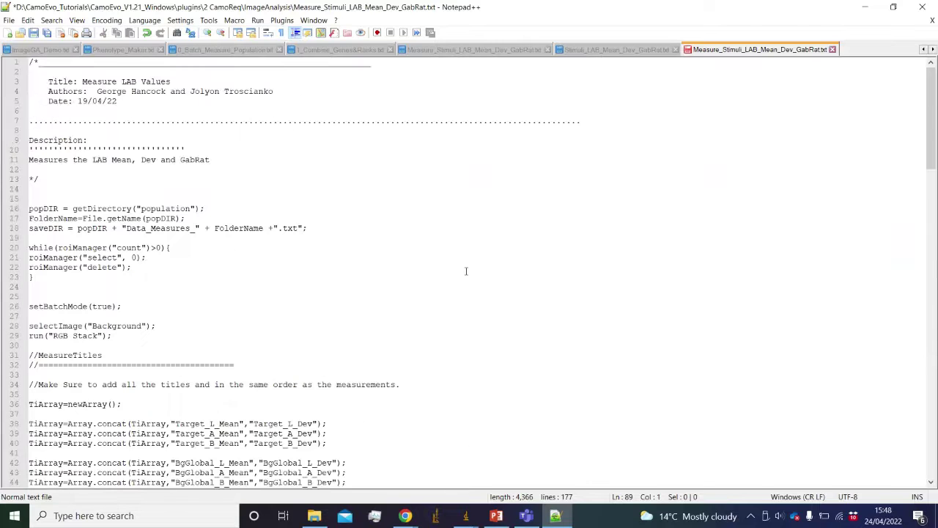
scroll(440, 270, "down", 20)
scroll(433, 272, "down", 16)
scroll(429, 272, "up", 7)
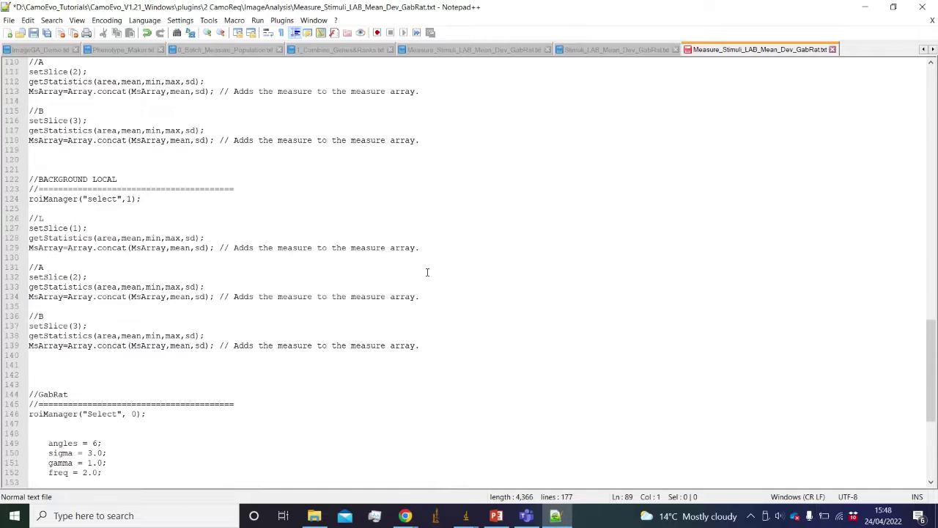
scroll(425, 271, "up", 20)
scroll(280, 125, "up", 4)
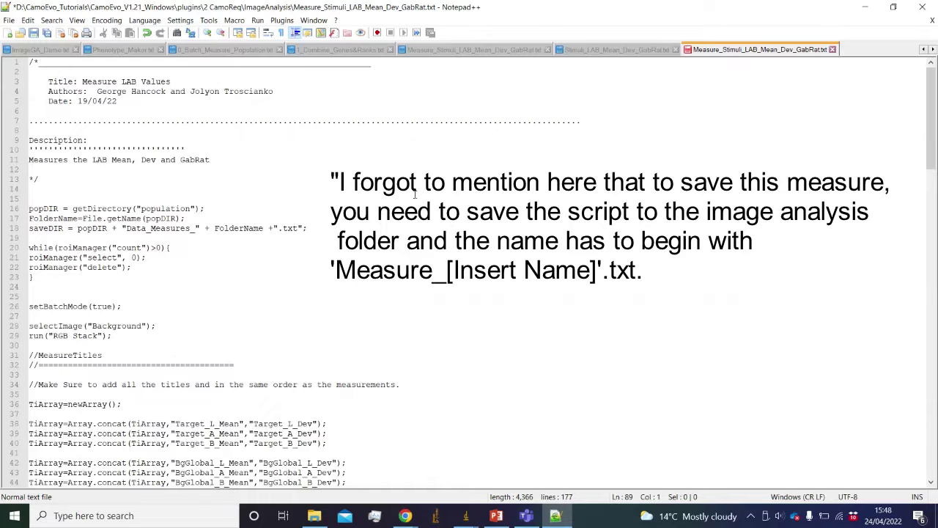
- Review the script's measurement titles, mask selections and slice measurement blocks, and minimise the editor window
scroll(411, 195, "down", 7)
scroll(401, 196, "up", 7)
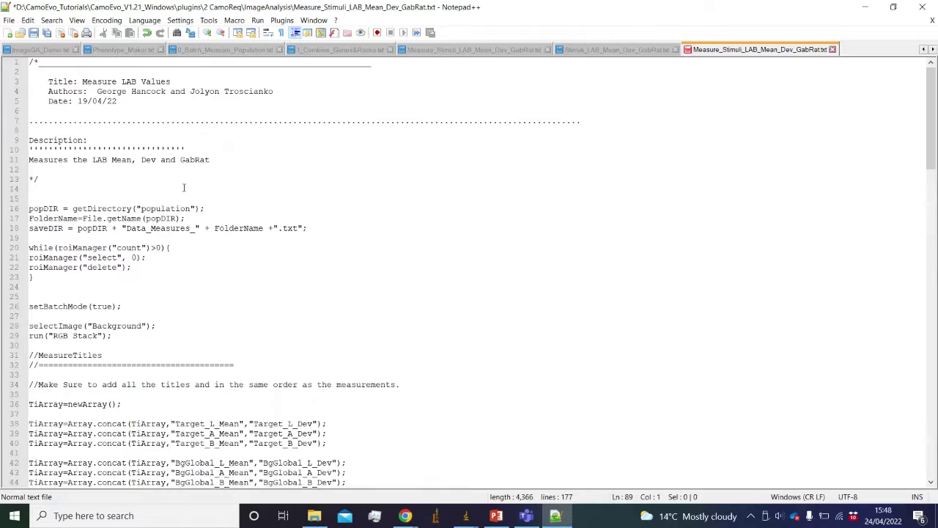
scroll(83, 204, "down", 6)
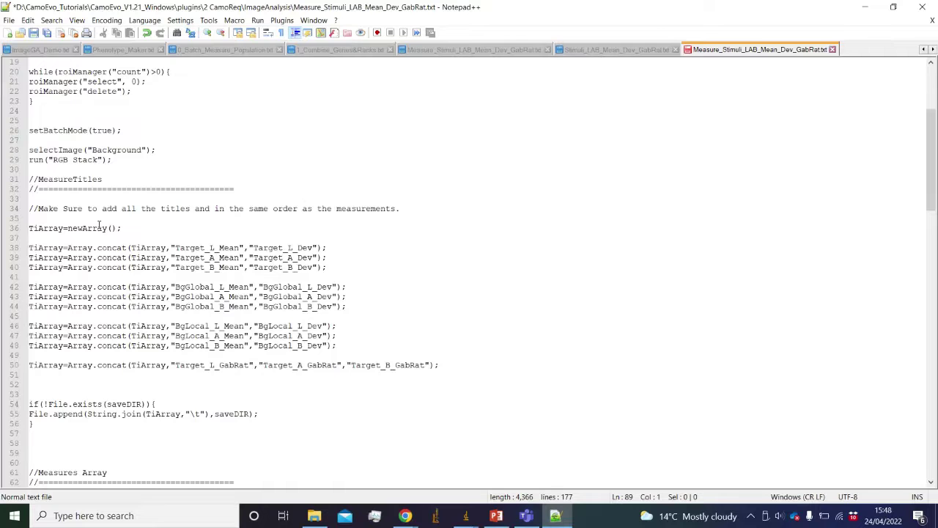
scroll(143, 188, "down", 4)
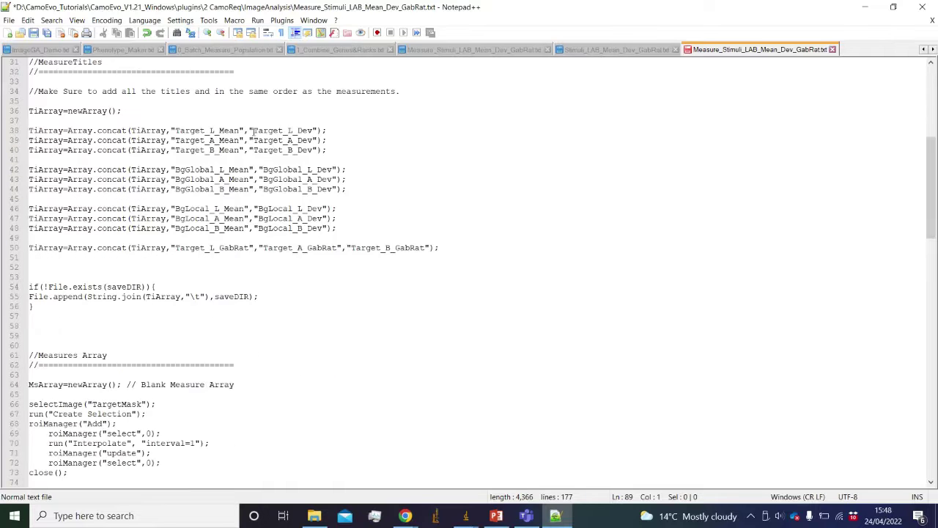
scroll(300, 183, "up", 5)
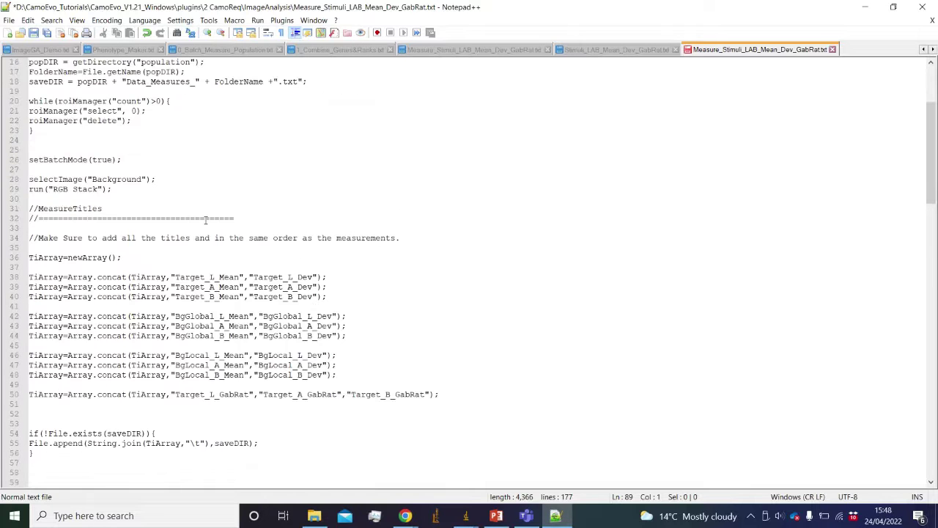
scroll(165, 208, "down", 16)
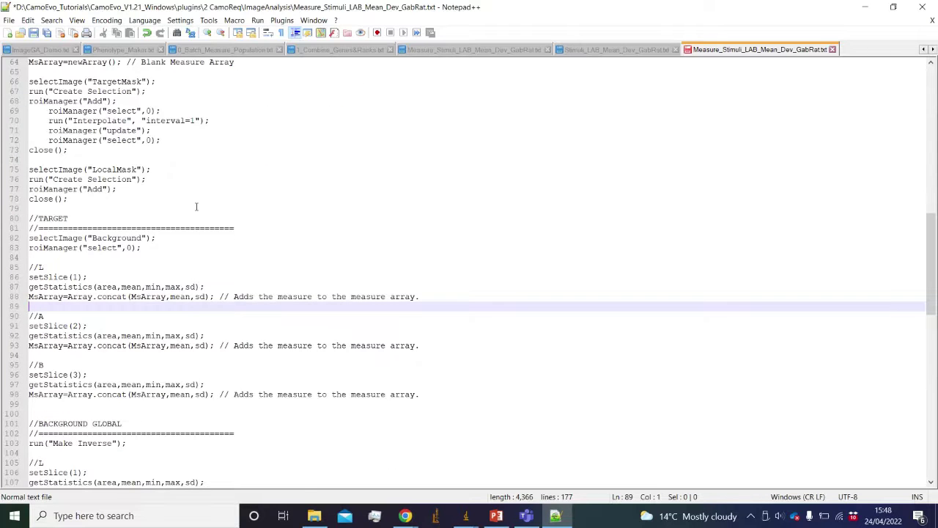
scroll(196, 207, "down", 18)
left_click(865, 7)
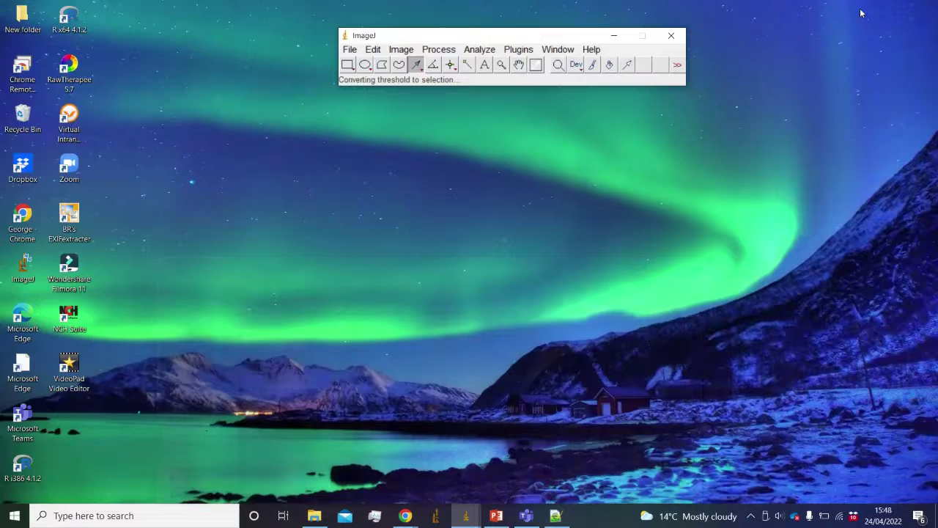
- Switch to File Explorer and open the Tear.Leaf population folder under plugins > 1 CamoEvo > Populations
left_click(316, 511)
left_click(343, 96)
double_click(184, 173)
double_click(186, 136)
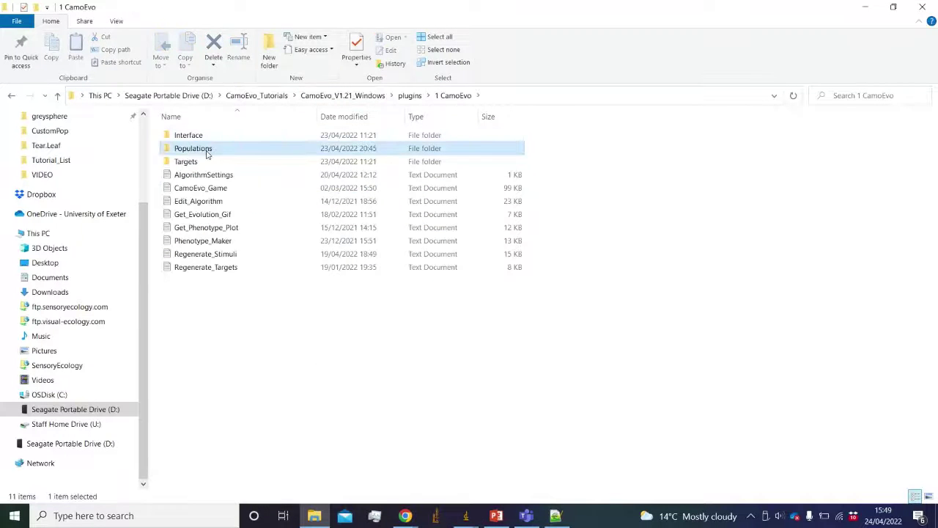
double_click(209, 149)
double_click(198, 188)
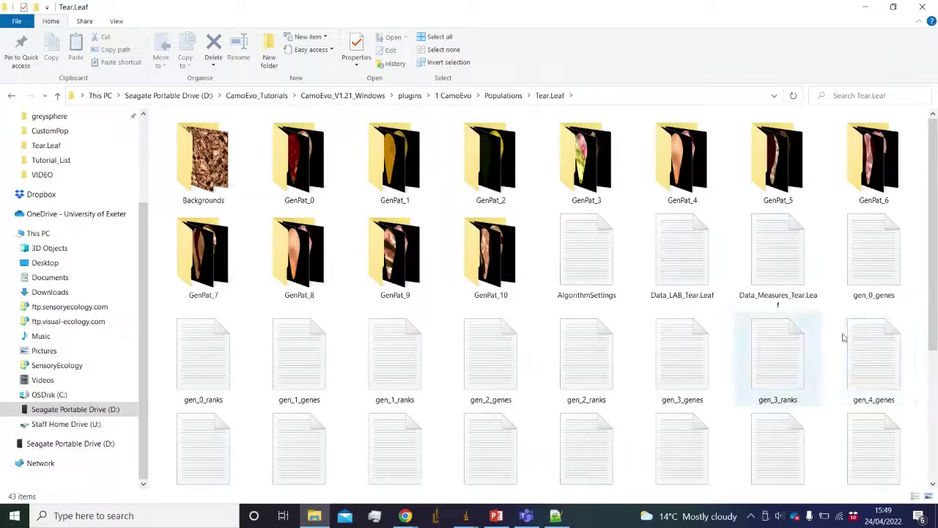
- Open the Data_Measures_Tear.Leaf text file, look through its measurement rows, and close it and minimise the folder window
double_click(791, 285)
scroll(489, 279, "down", 10)
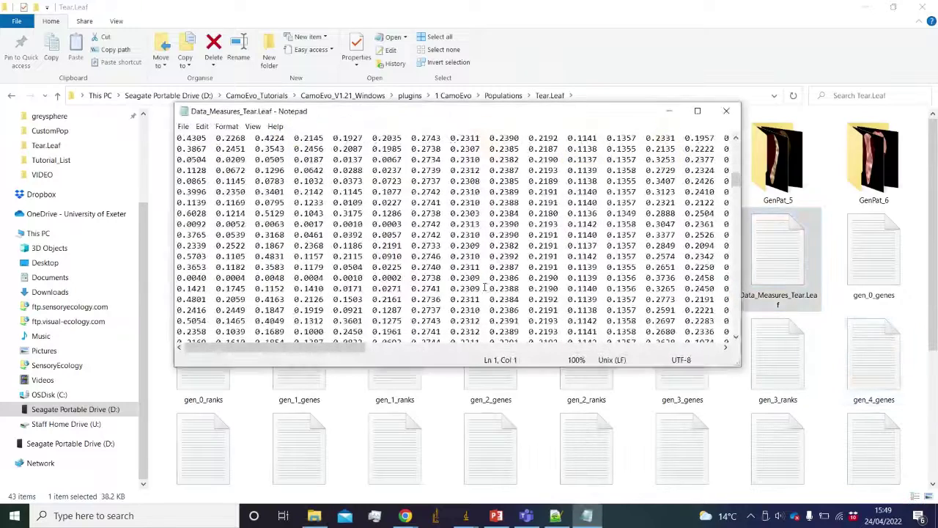
scroll(490, 278, "down", 10)
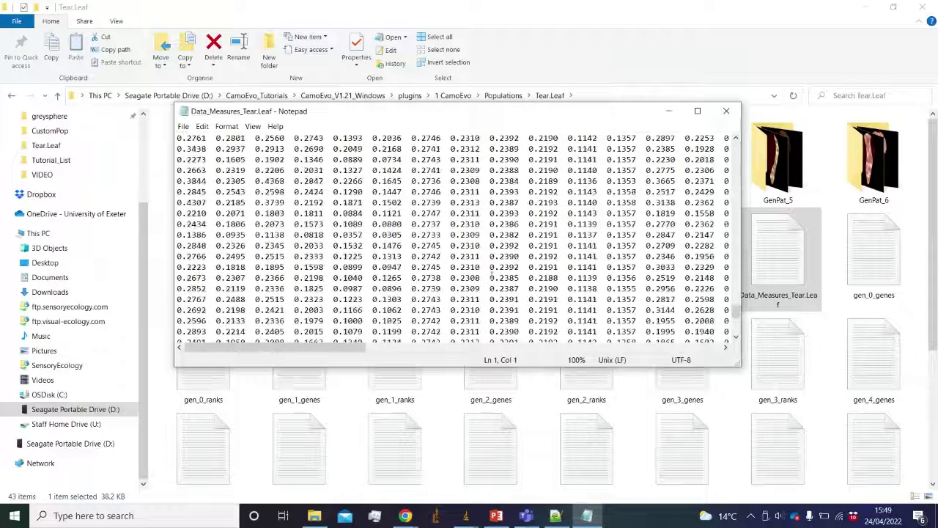
left_click(726, 111)
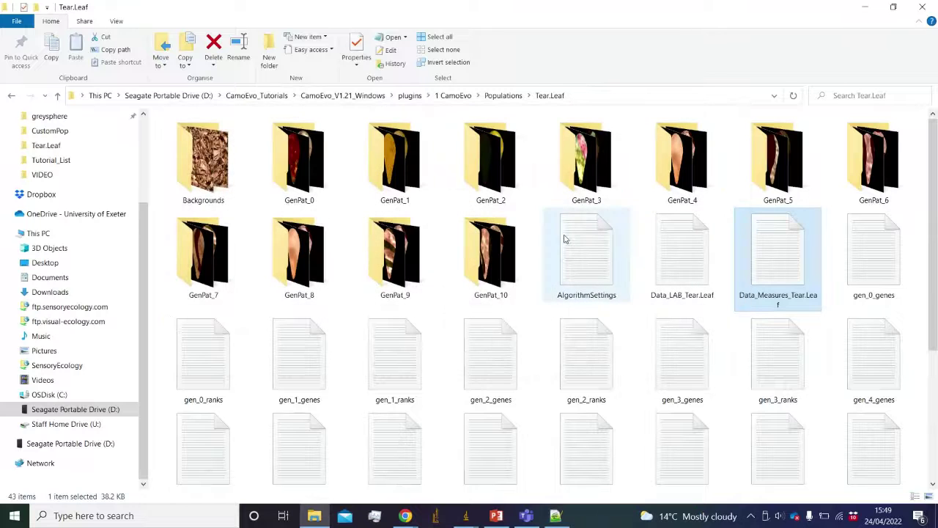
left_click(863, 6)
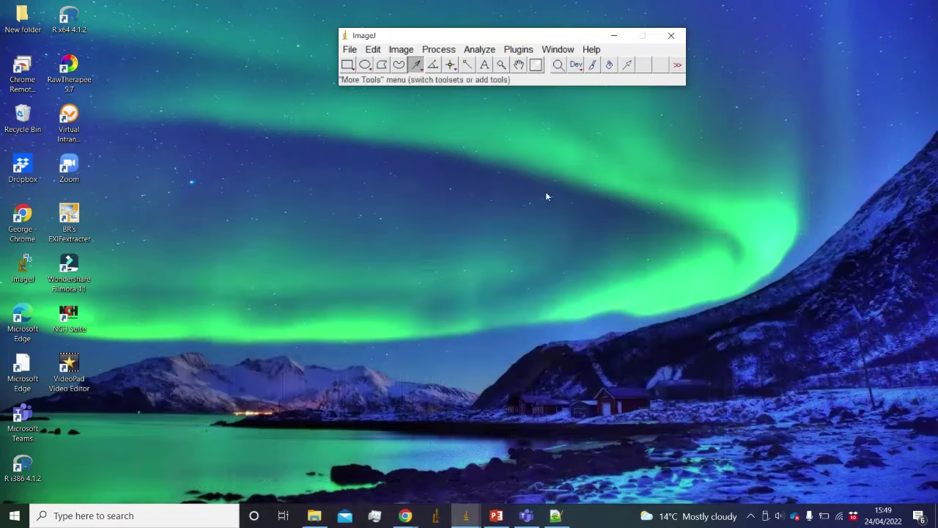